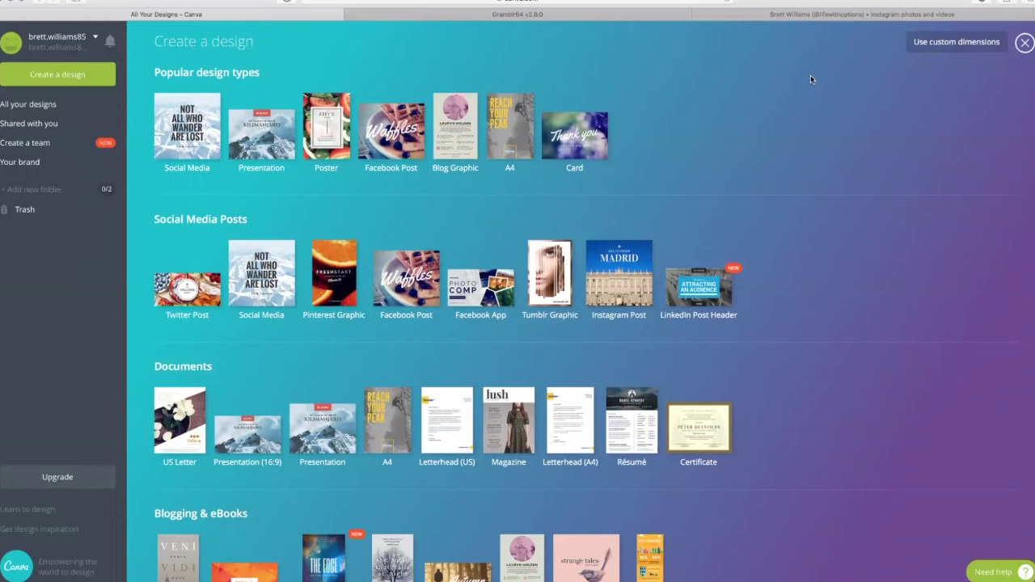
- Look over the quote posts on the Instagram profile, then return to Canva's Create a design page
left_click(903, 16)
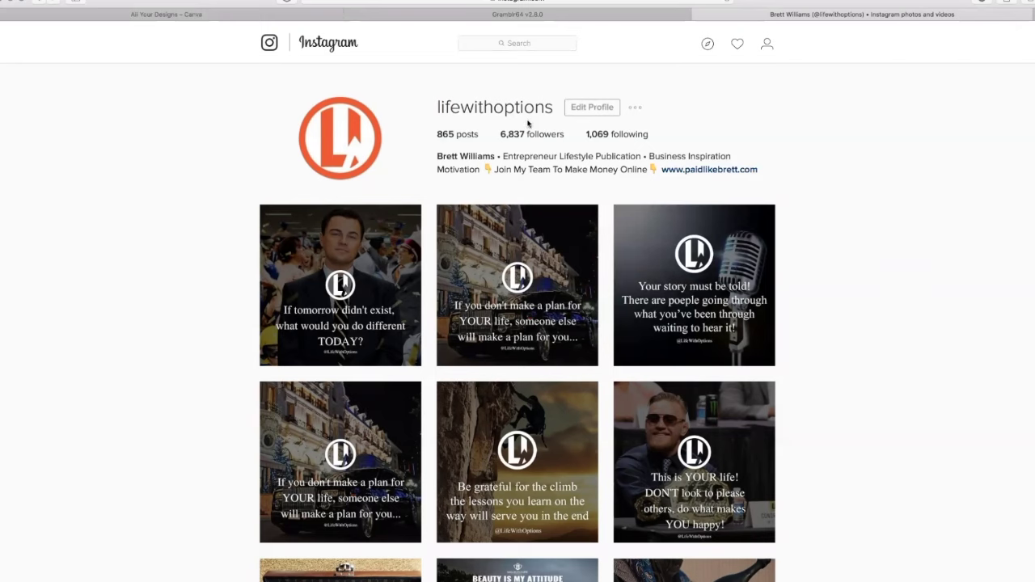
left_click(134, 15)
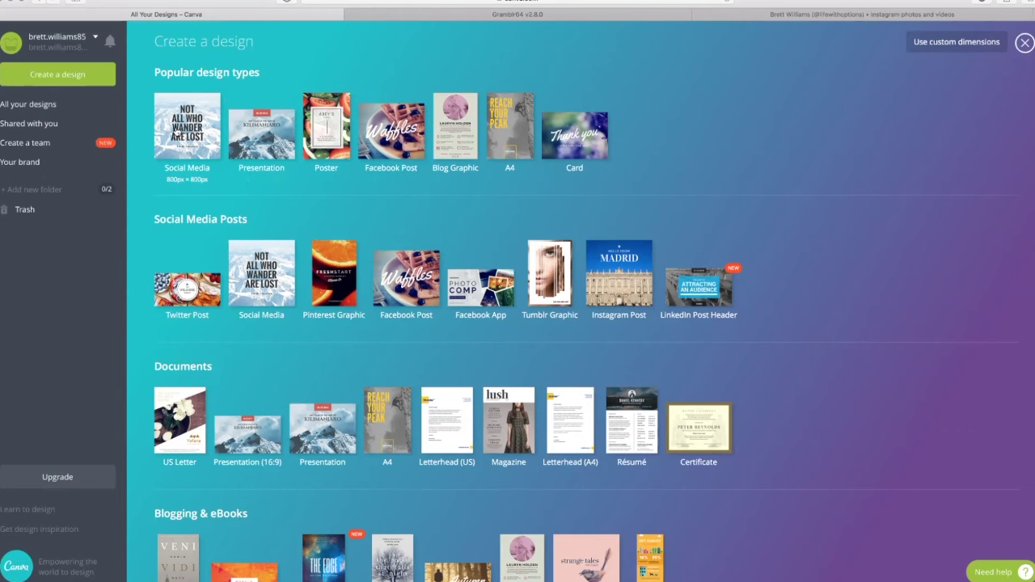
- Start a blank 800 × 800 px Social Media design from Popular design types
left_click(188, 123)
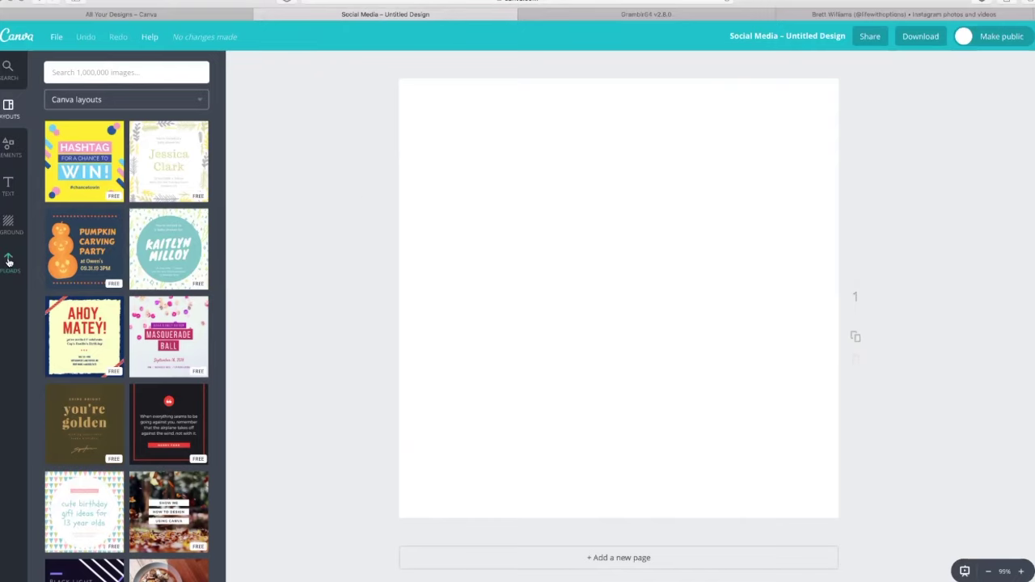
- Add the uploaded sunset pool photo and enlarge it to fill the square page, framing the seated woman
left_click(8, 260)
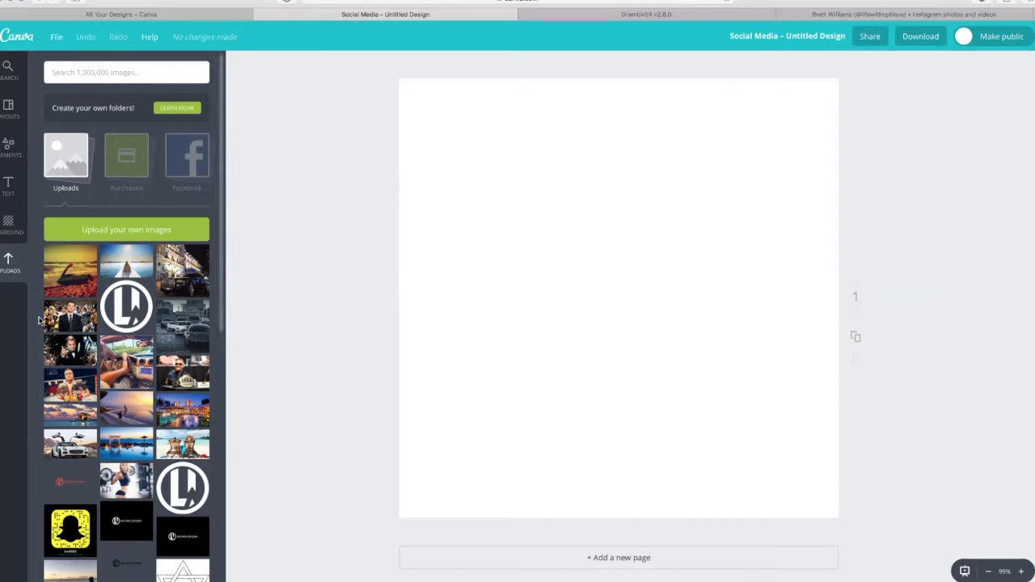
left_click(131, 408)
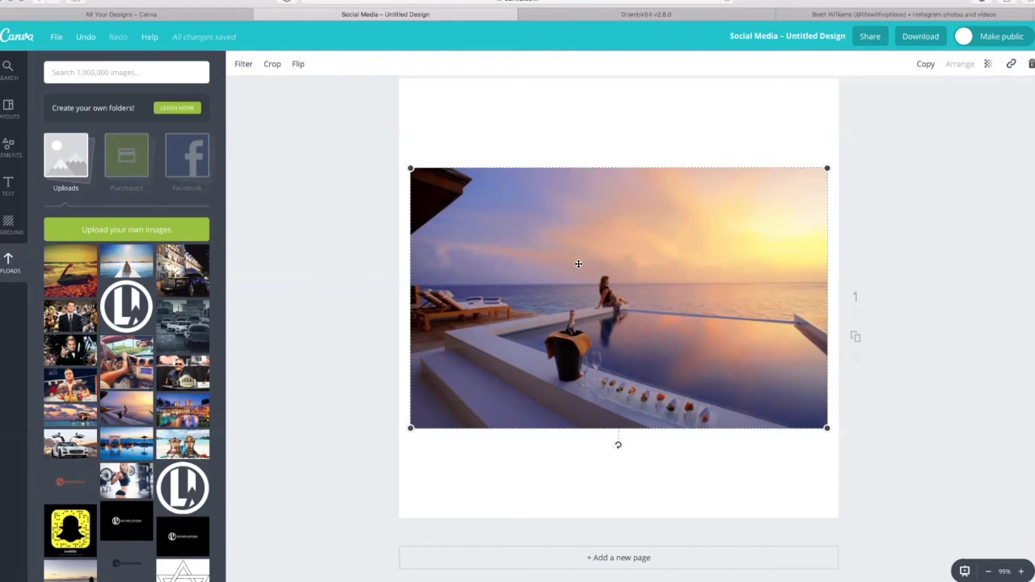
left_click_drag(594, 243, 477, 212)
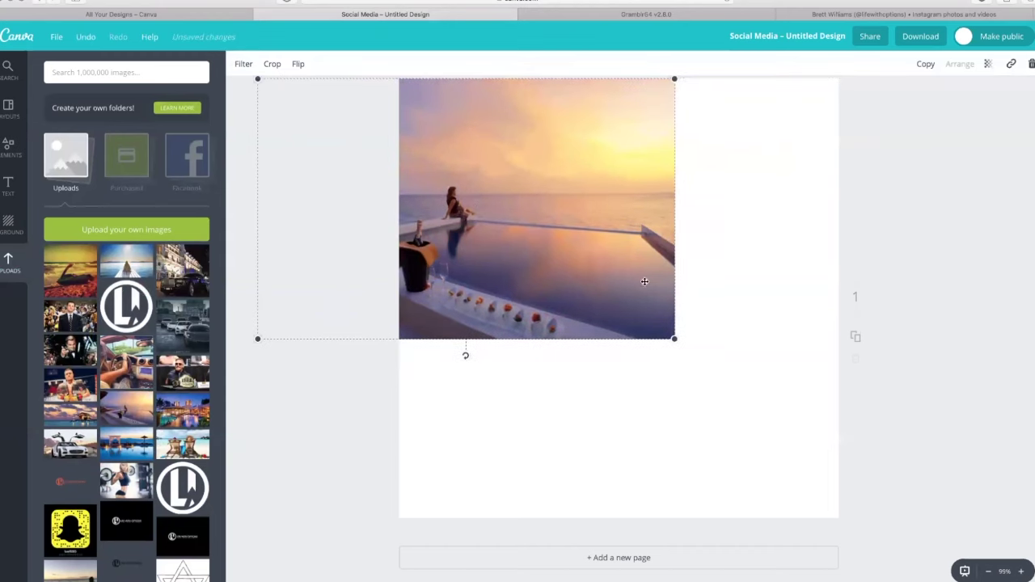
left_click_drag(675, 338, 951, 499)
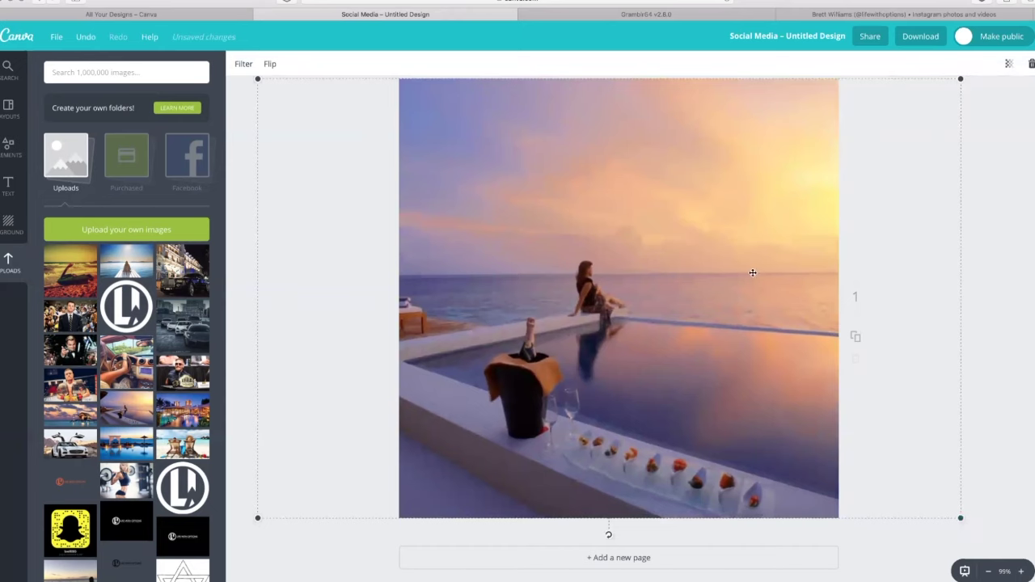
left_click_drag(723, 276, 647, 275)
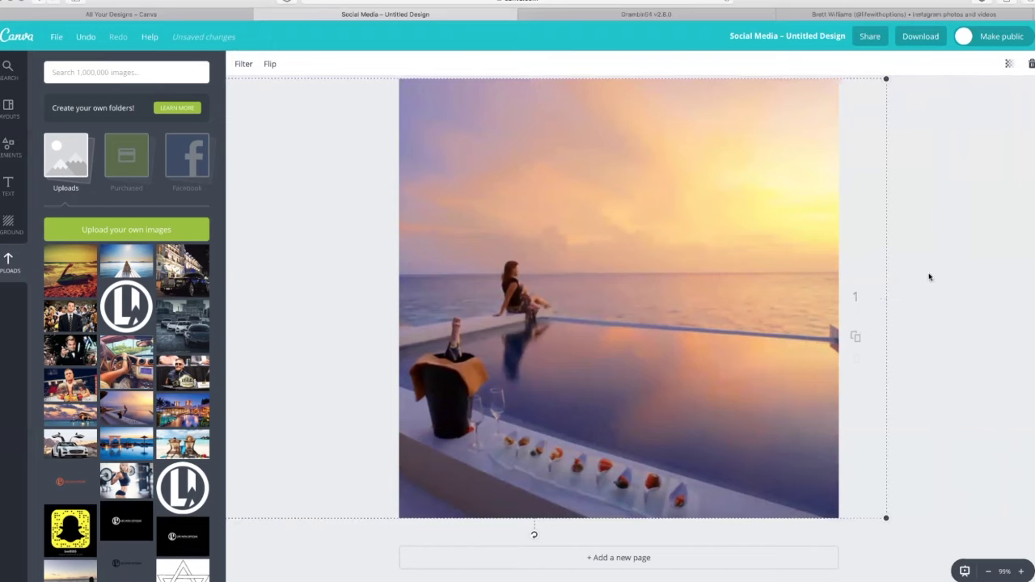
left_click(973, 266)
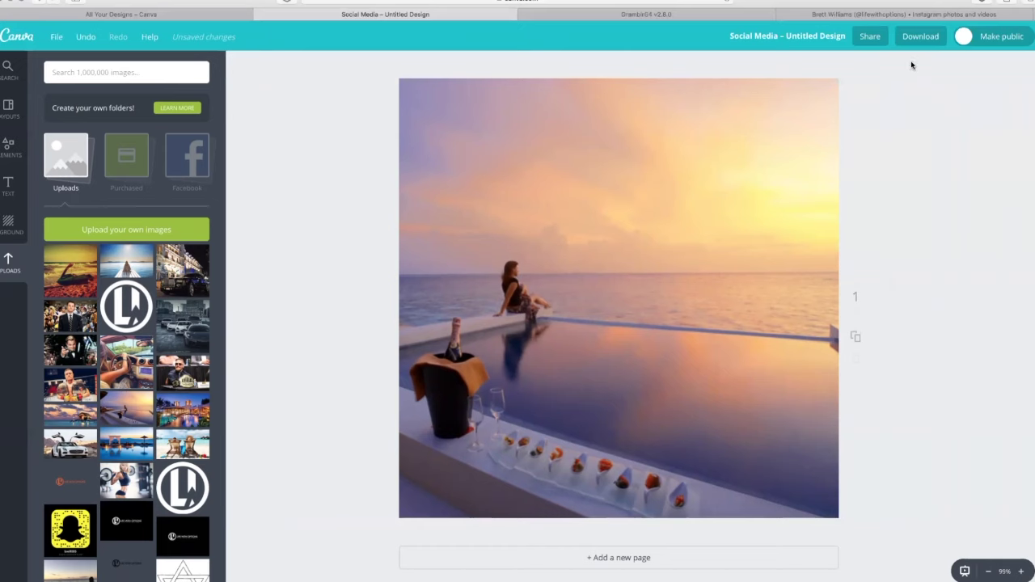
left_click(908, 15)
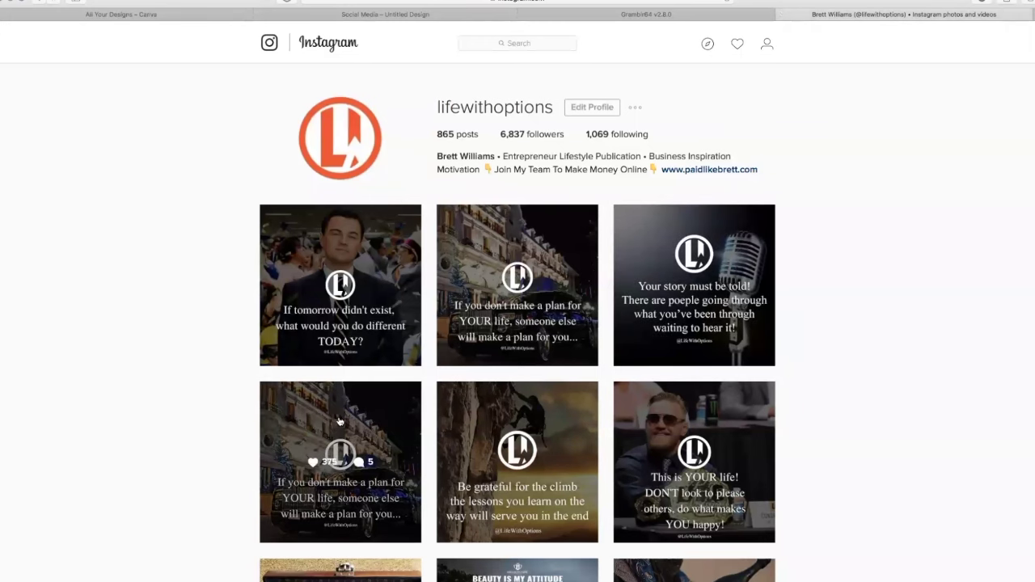
left_click(107, 16)
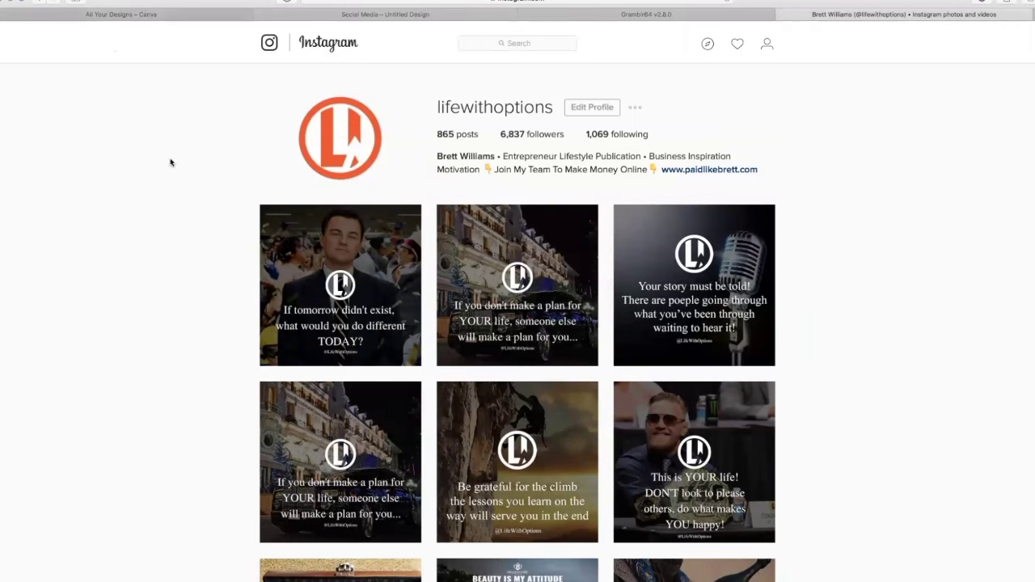
left_click(355, 14)
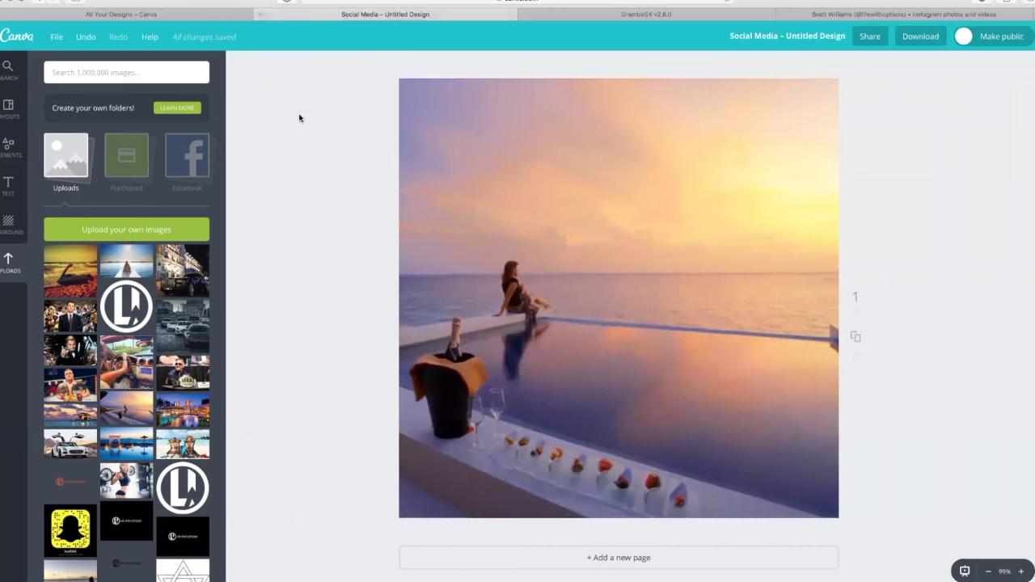
- Add a square from Elements > Shapes, stretch it over the whole page and fill it black
left_click(8, 148)
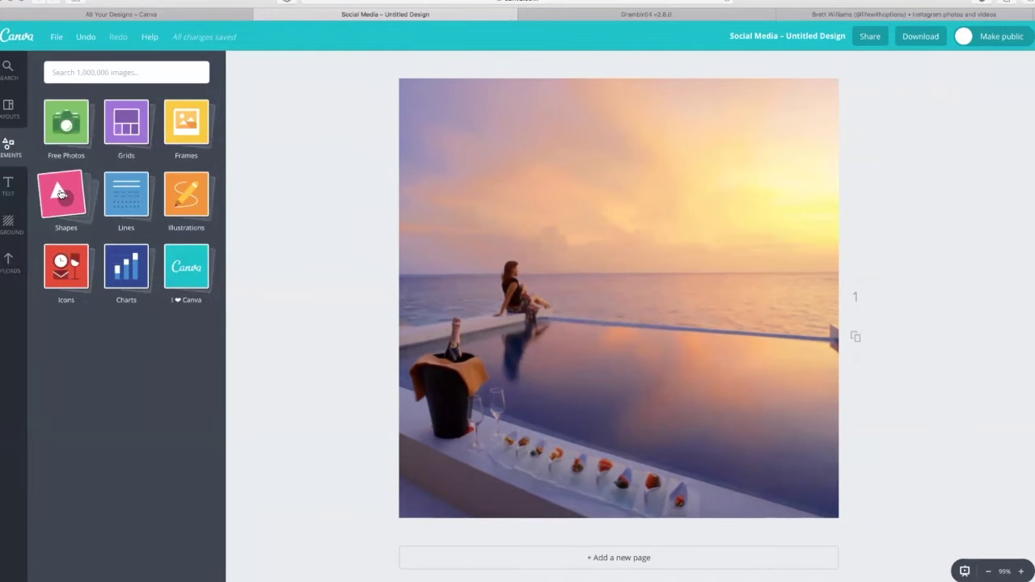
left_click(63, 194)
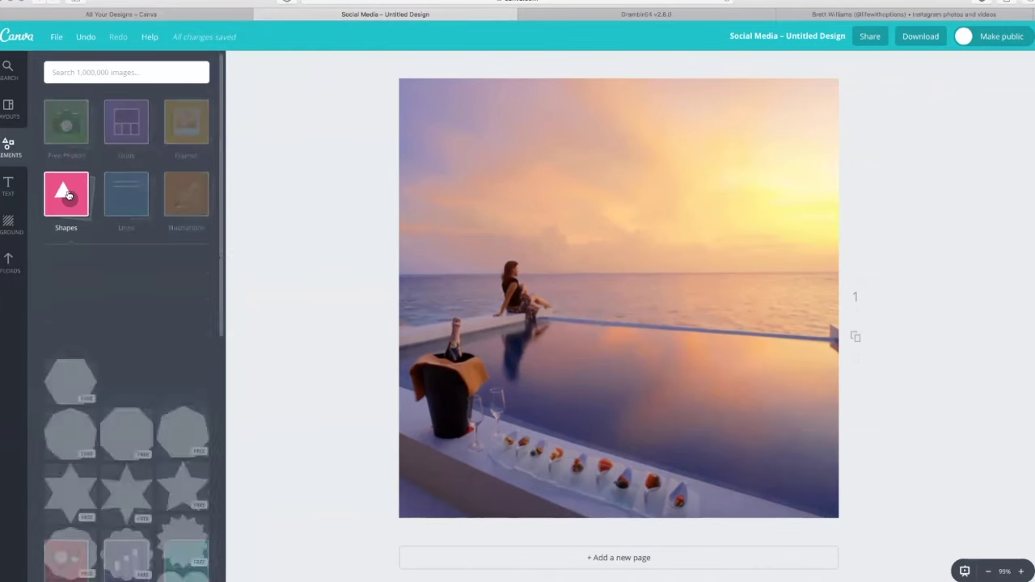
left_click(68, 283)
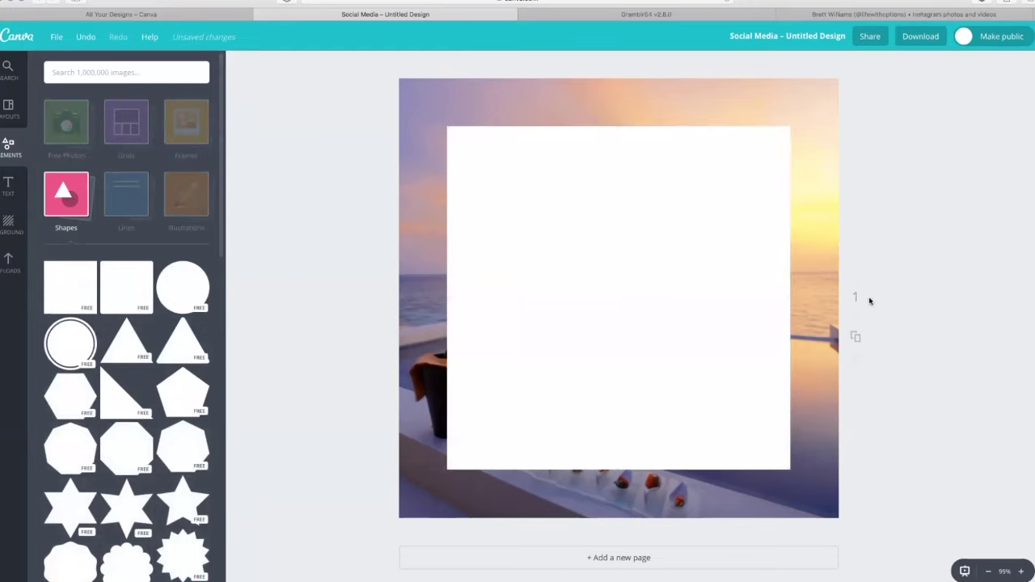
left_click_drag(687, 266, 640, 219)
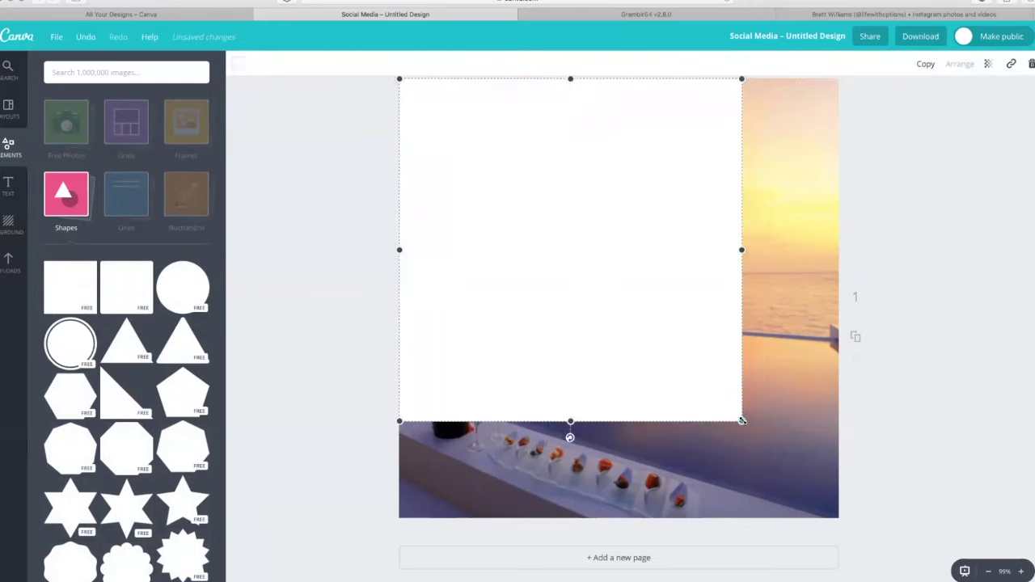
left_click_drag(742, 420, 840, 516)
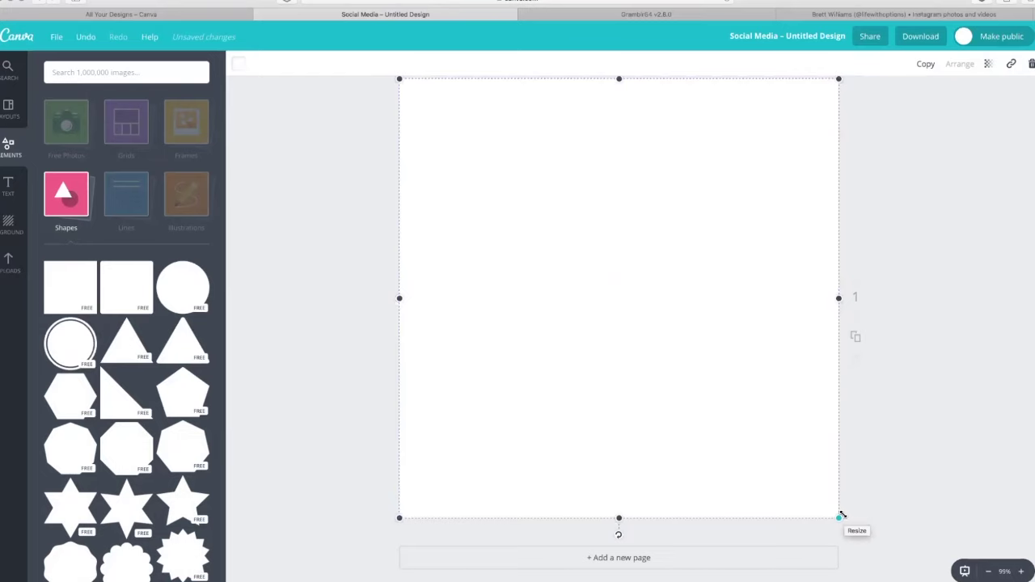
left_click(237, 70)
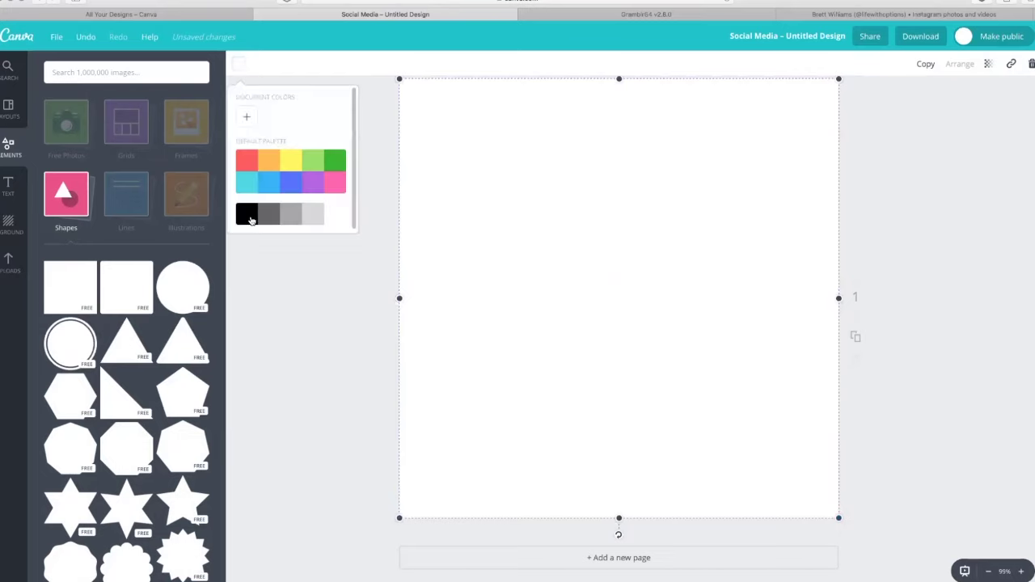
left_click(247, 214)
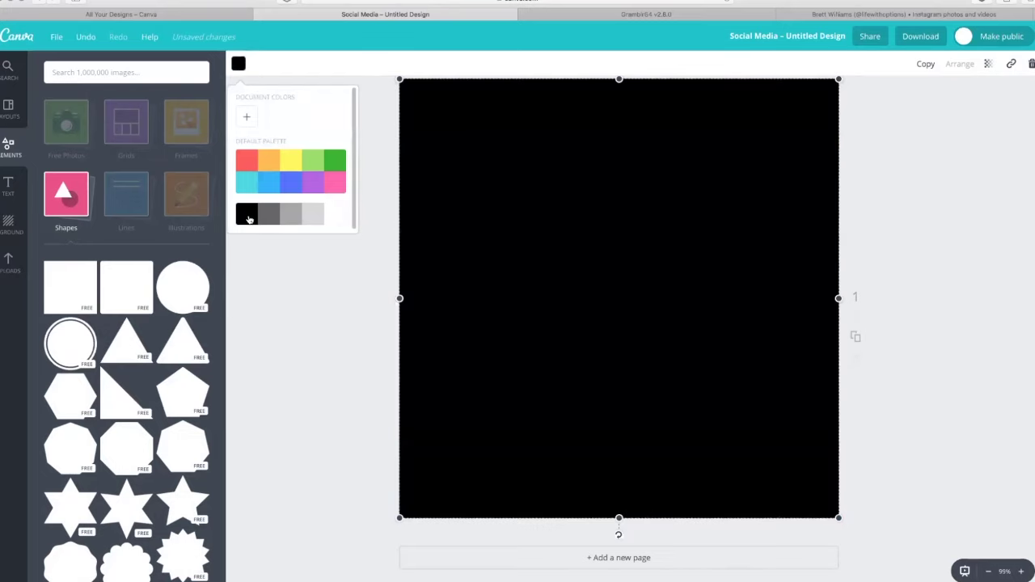
- Set the black square's transparency to 46 so the photo shows through darkened
left_click(990, 66)
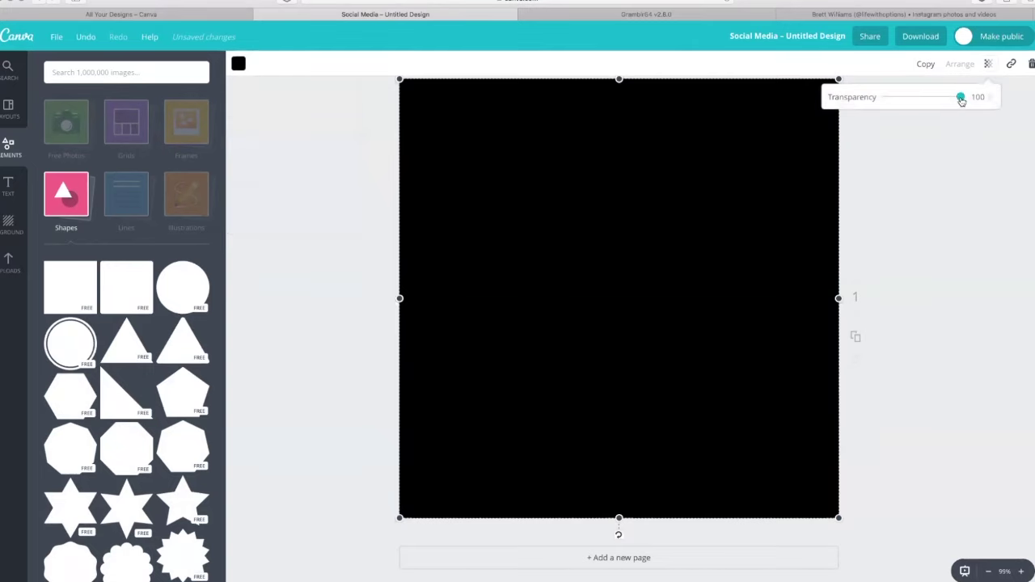
left_click_drag(961, 98, 926, 104)
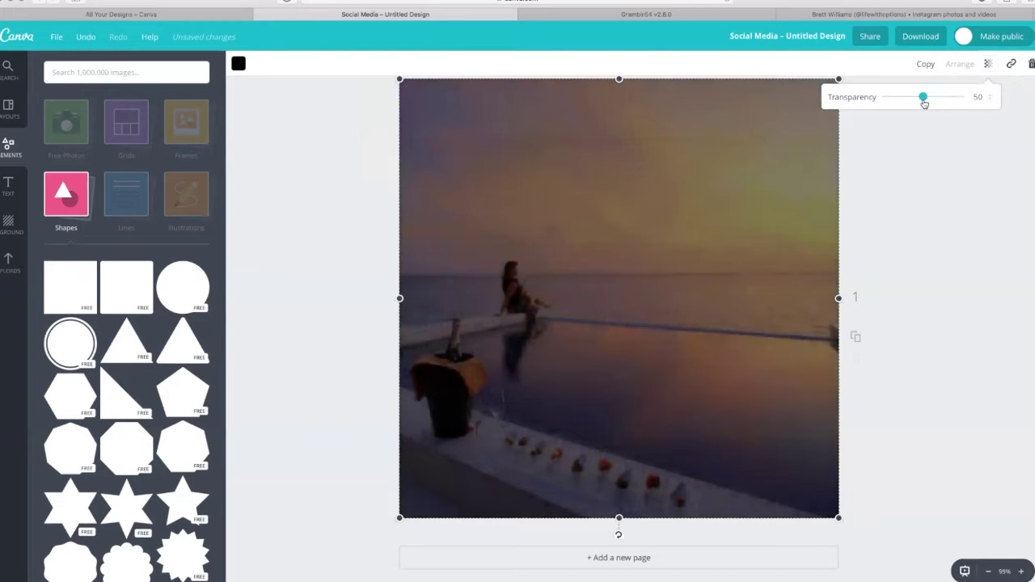
left_click_drag(924, 102, 930, 103)
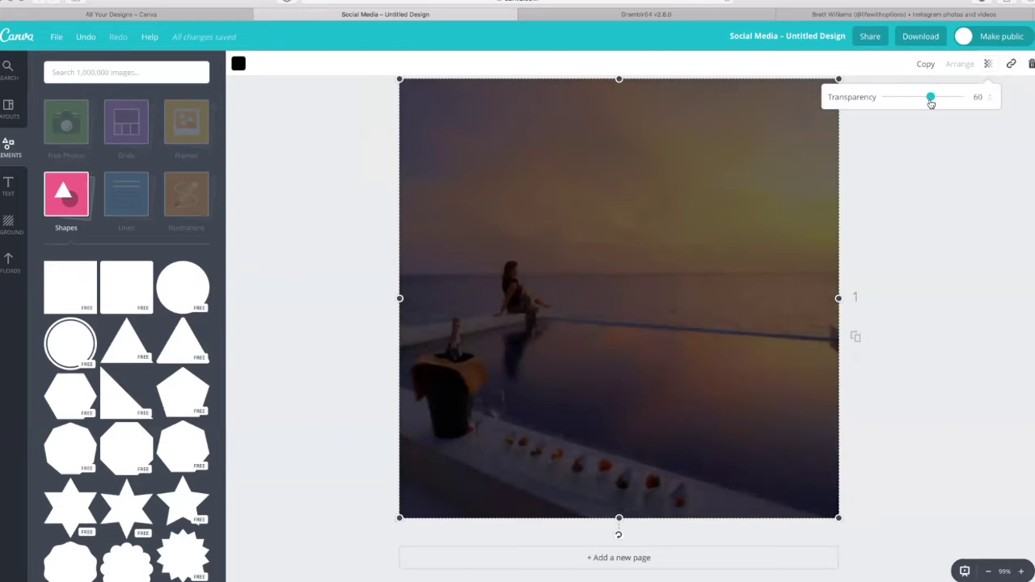
left_click_drag(930, 102, 920, 103)
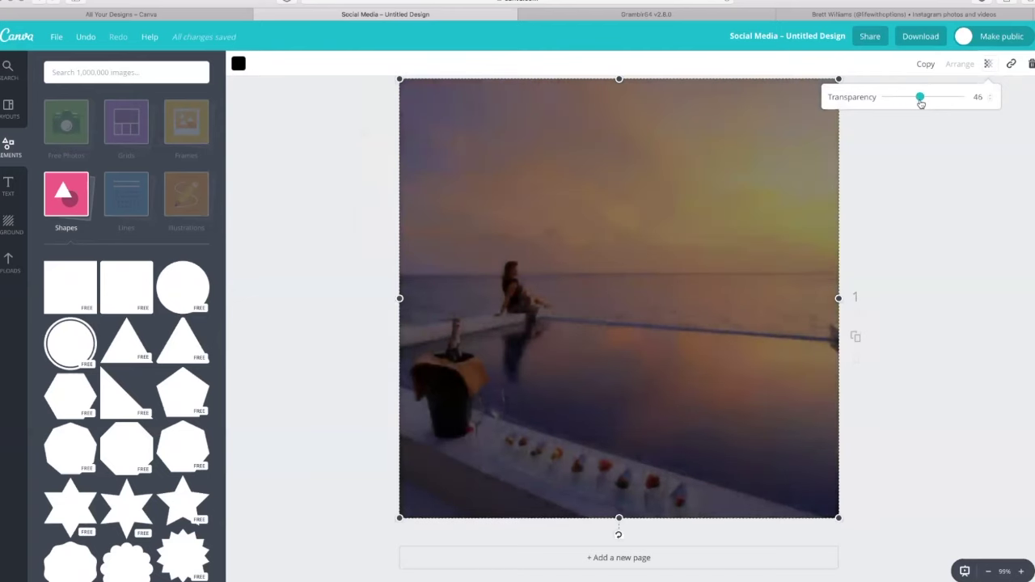
left_click_drag(920, 102, 920, 103)
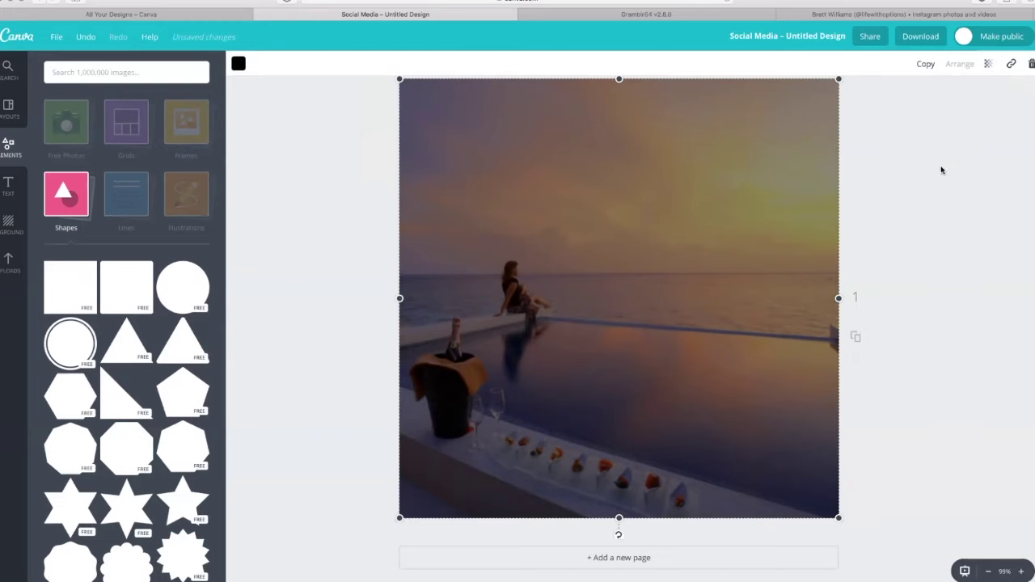
left_click(328, 238)
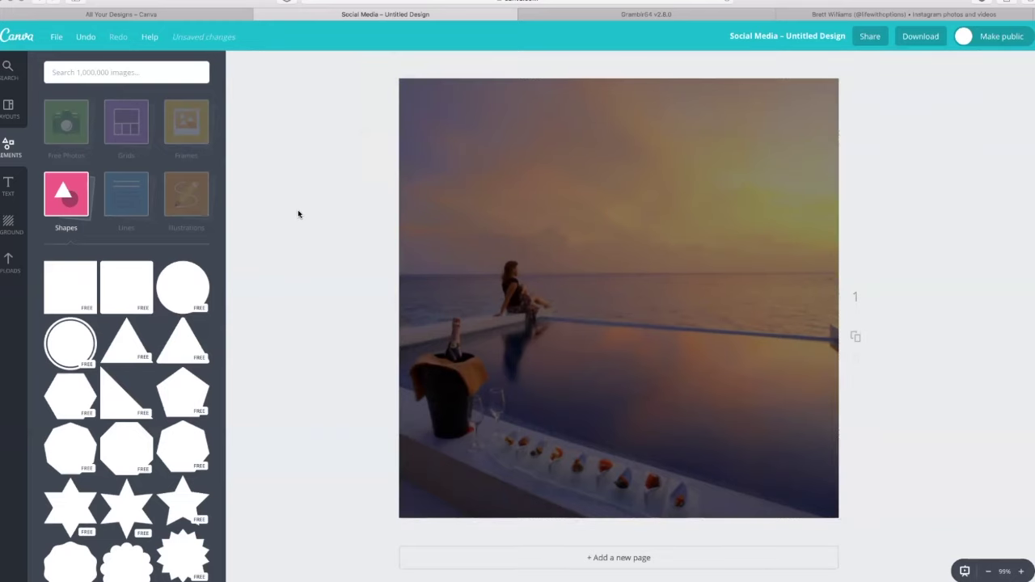
- Add a heading text box reading 'Make the most of these moments as they won't come again...'
left_click(11, 191)
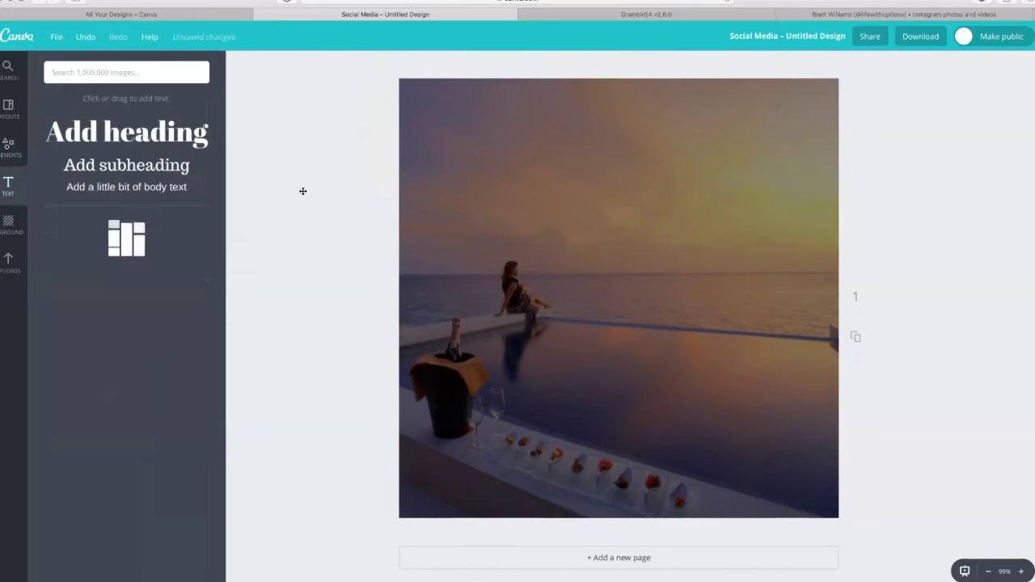
left_click(102, 133)
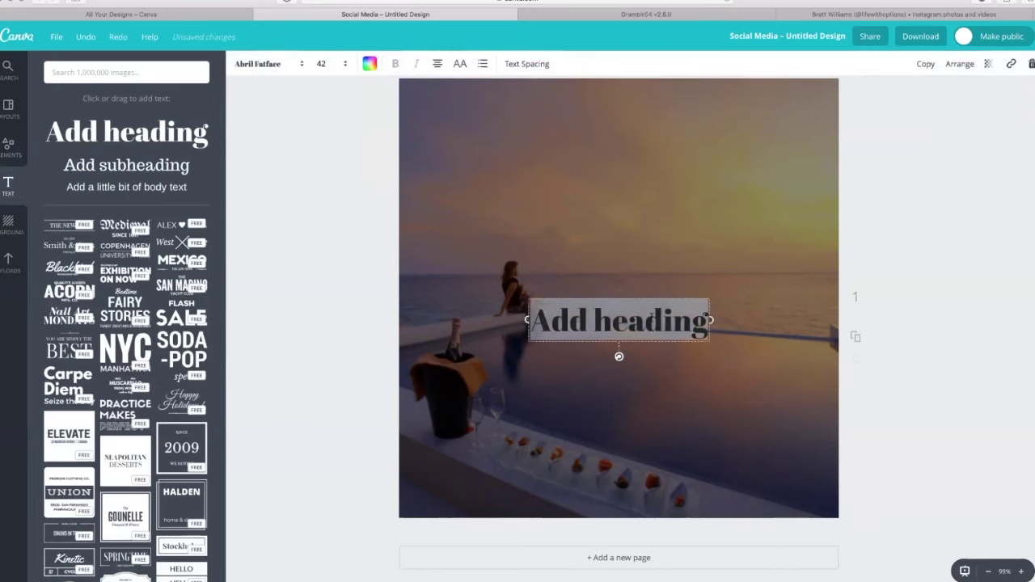
type("Mack")
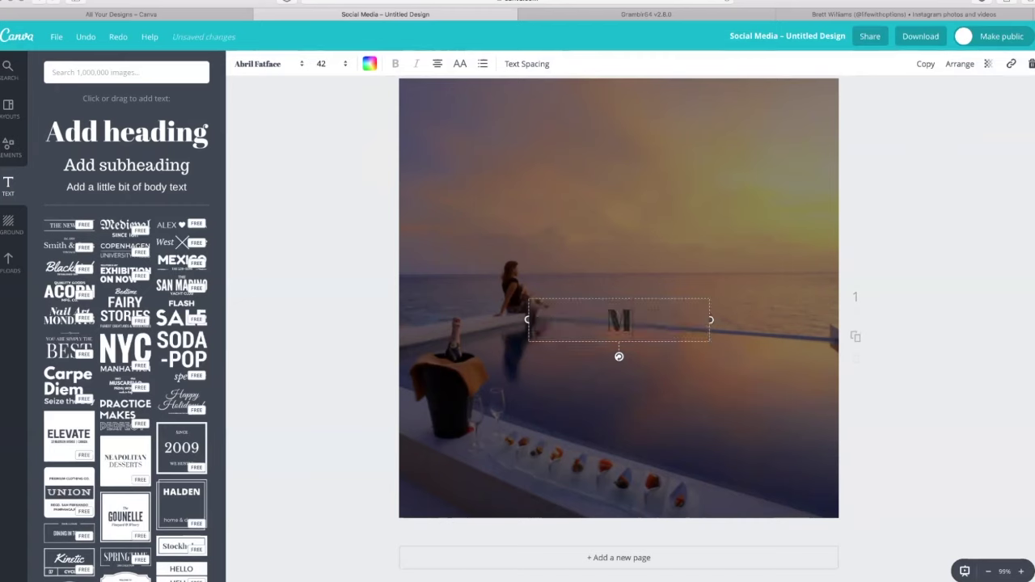
key("BackSpace")
key("BackSpace")
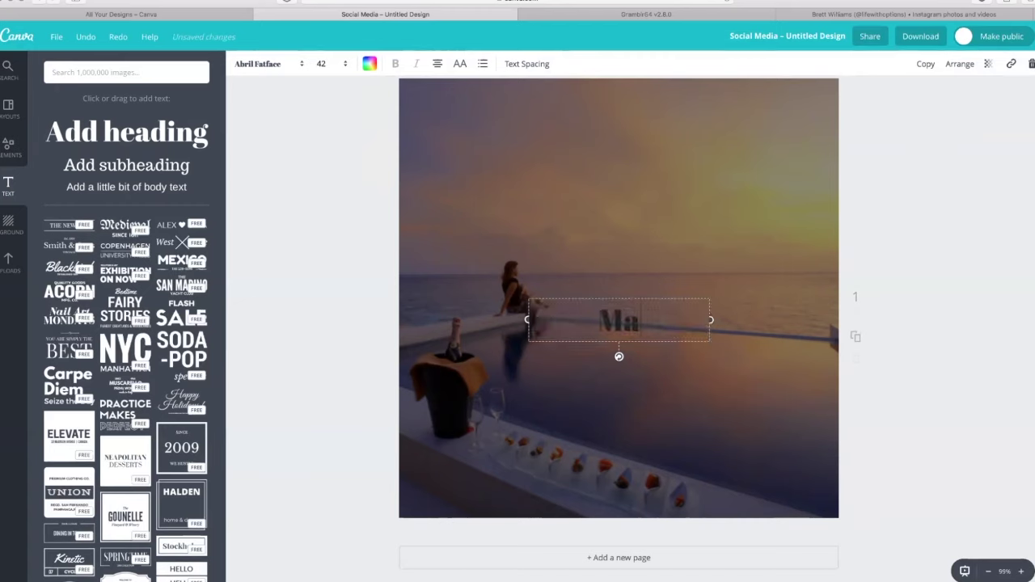
type("ke the")
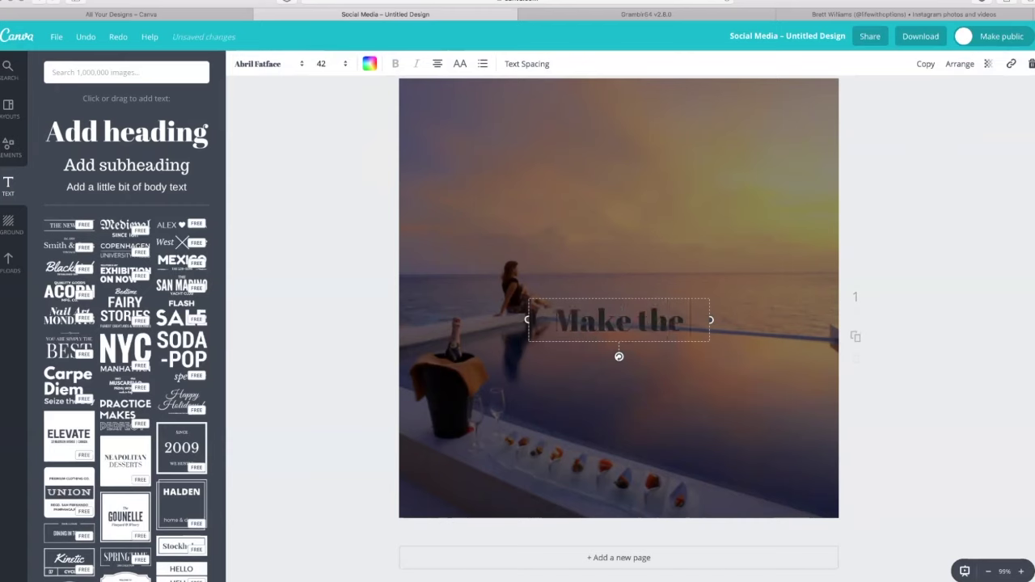
type(" most of ths")
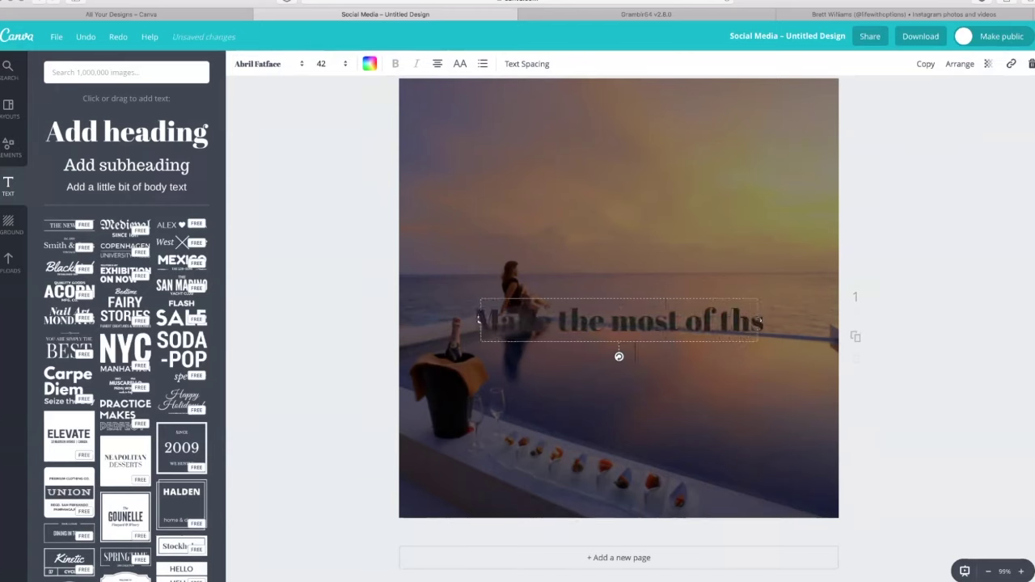
key("BackSpace")
type("e moemtne")
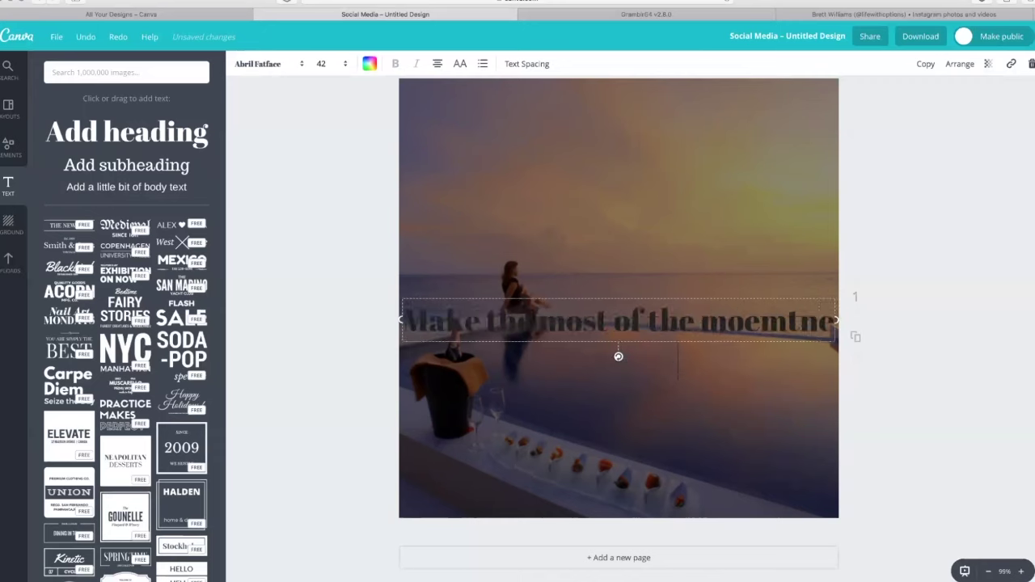
key("BackSpace")
key("BackSpace")
key("BackSpace")
key("BackSpace")
key("BackSpace")
key("BackSpace")
key("BackSpace")
key("BackSpace")
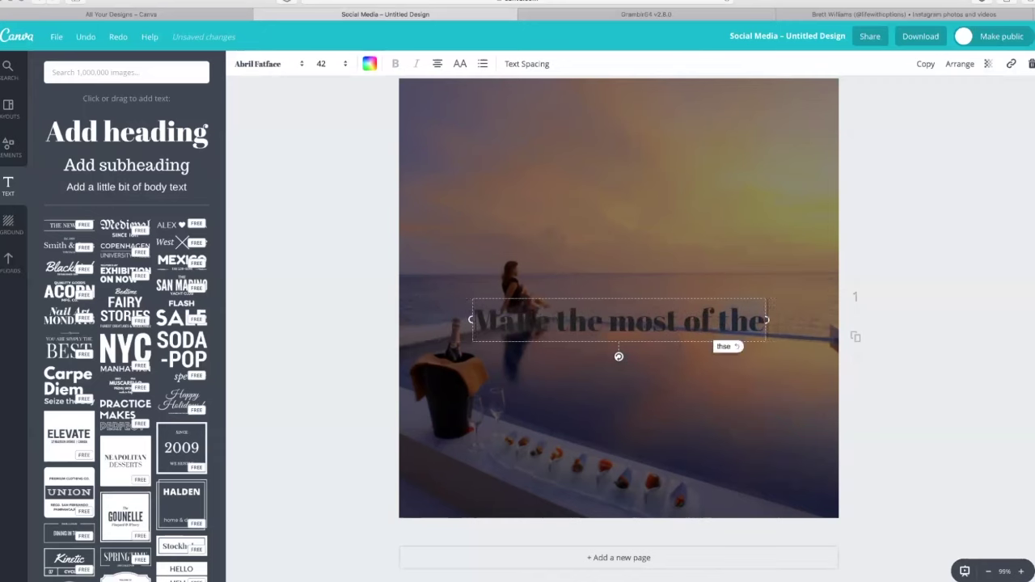
type("se")
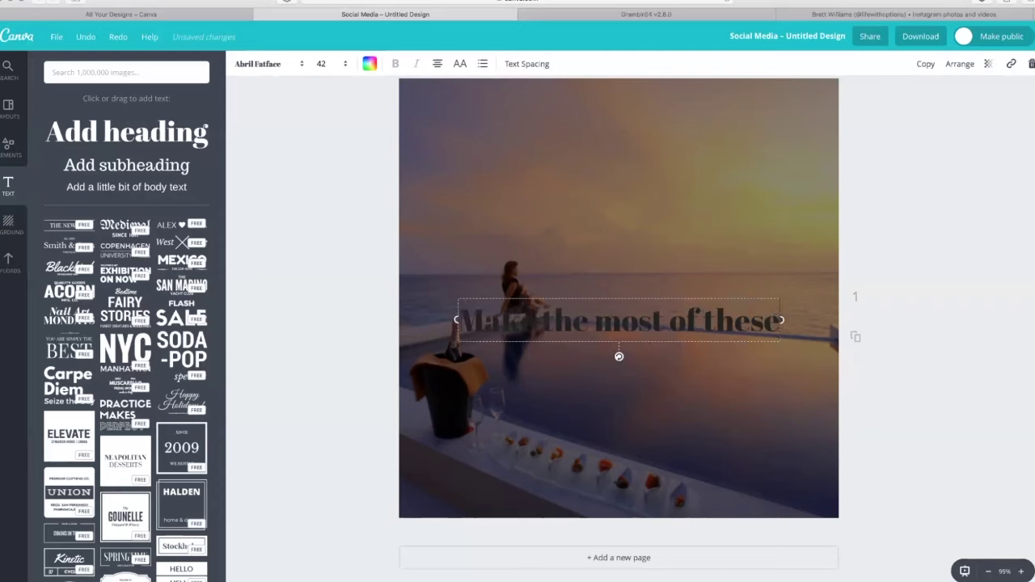
type(" mom")
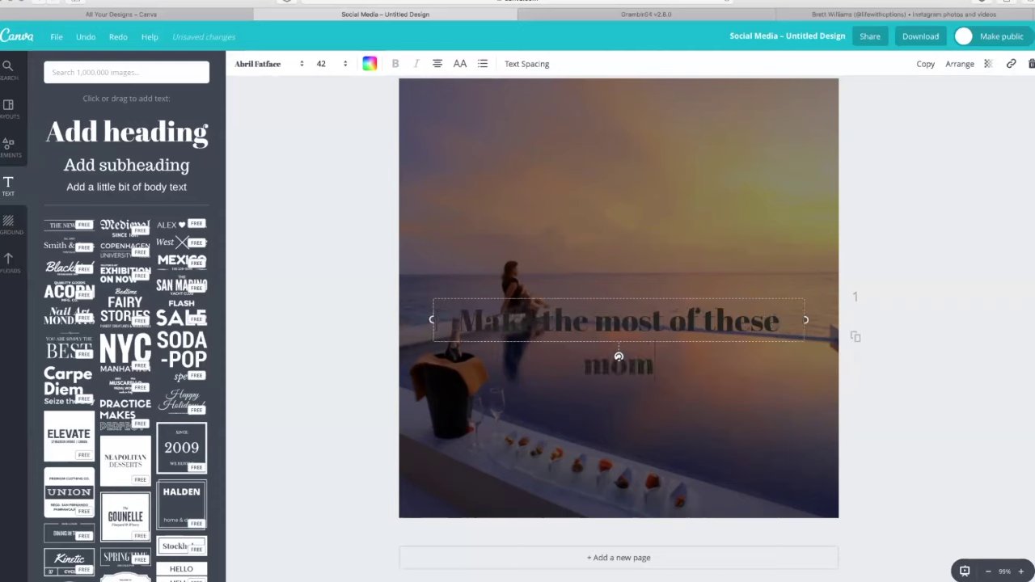
type("ents")
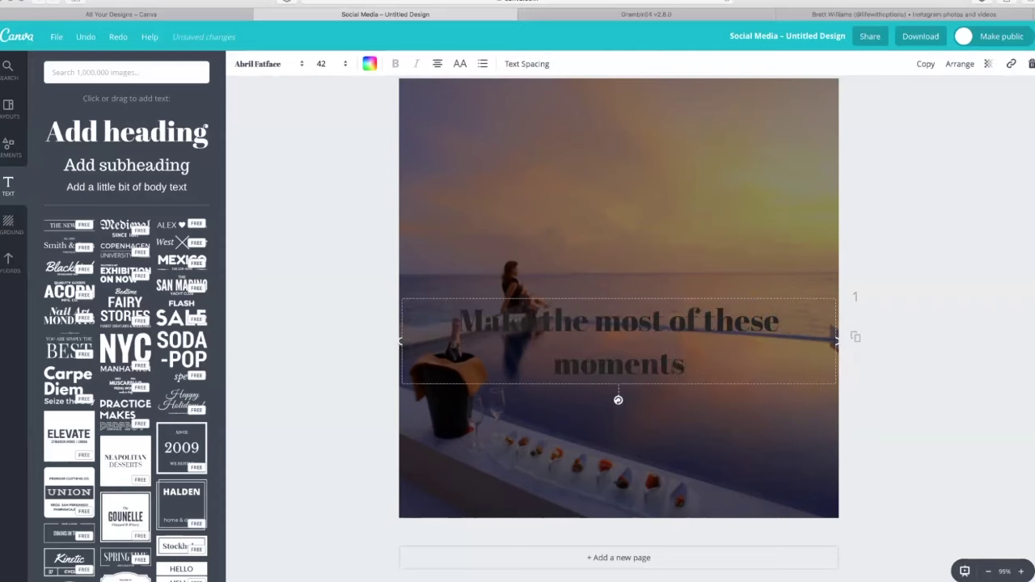
type(" as they wont")
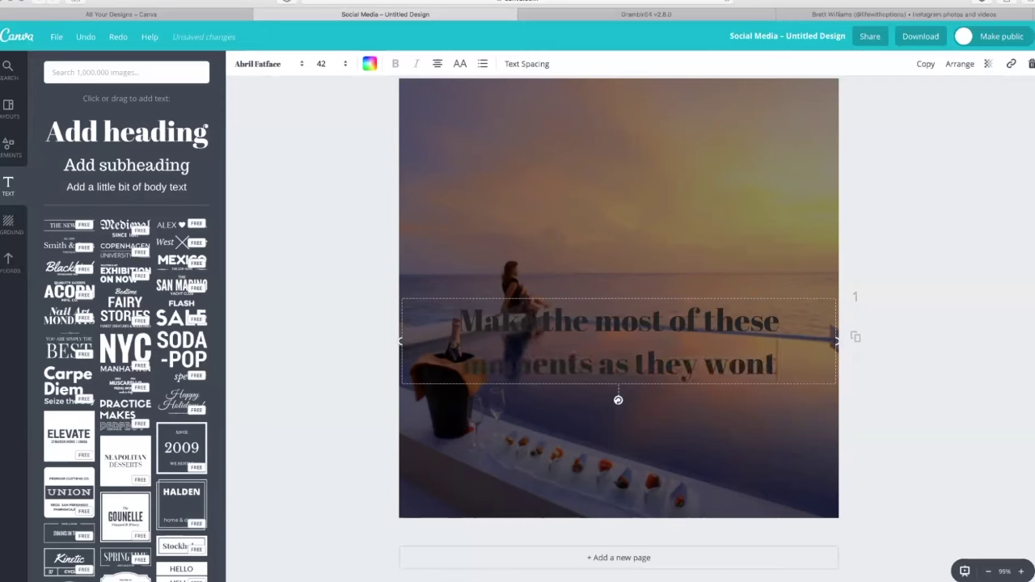
key("BackSpace")
type("'t")
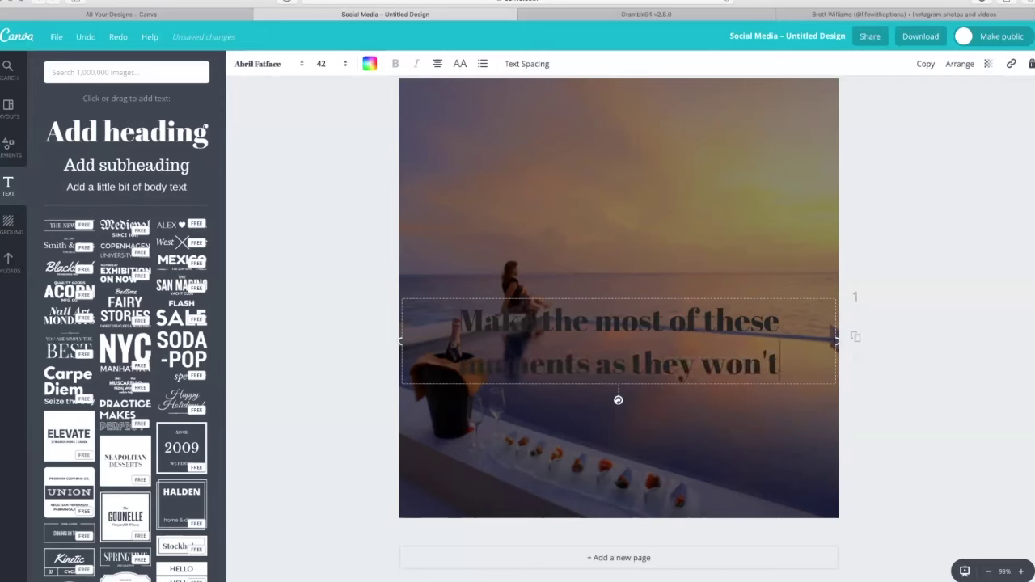
type(" come")
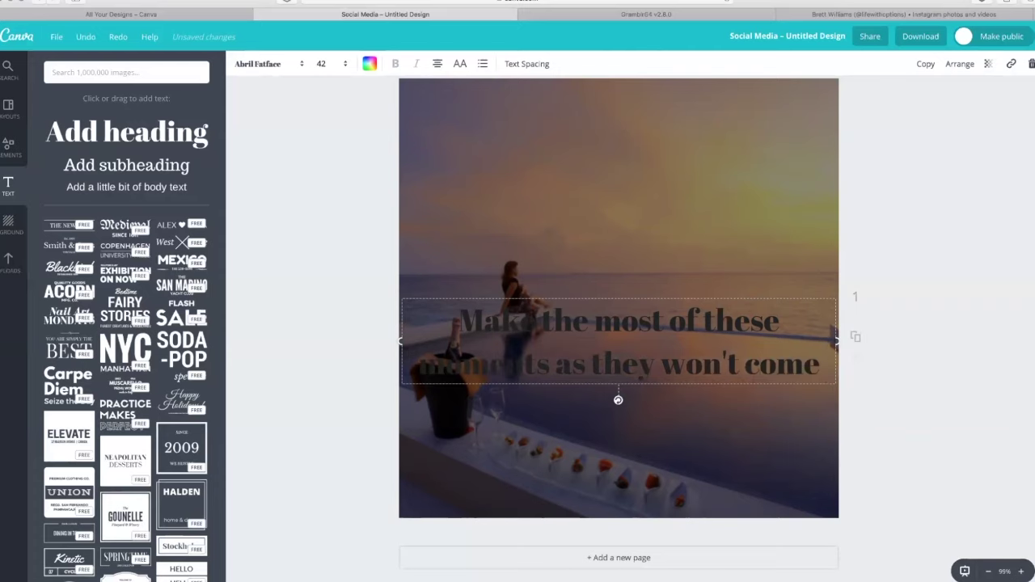
type(" ag")
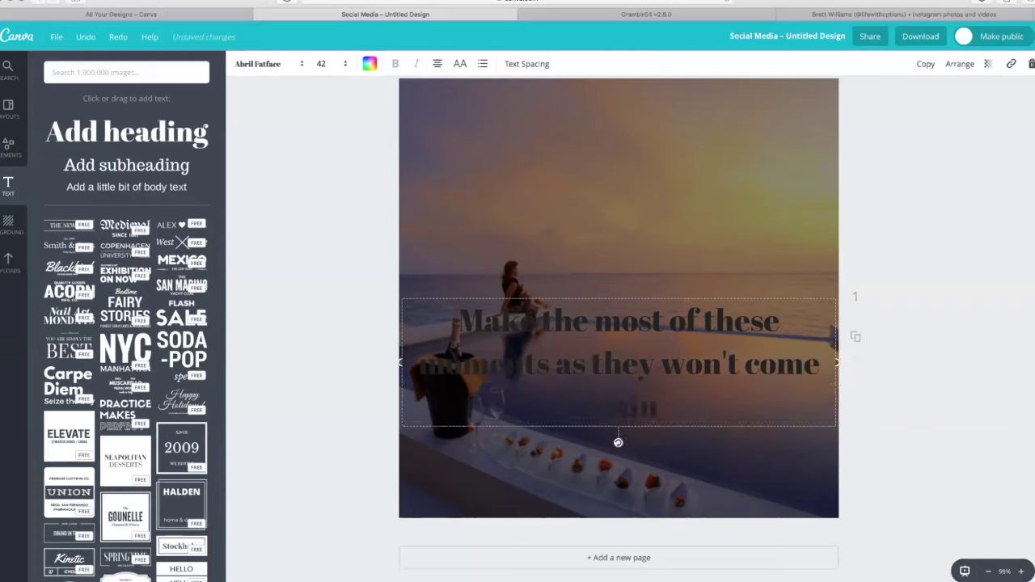
type("ain...")
- Select all of the quote text and make it white
key("super+a")
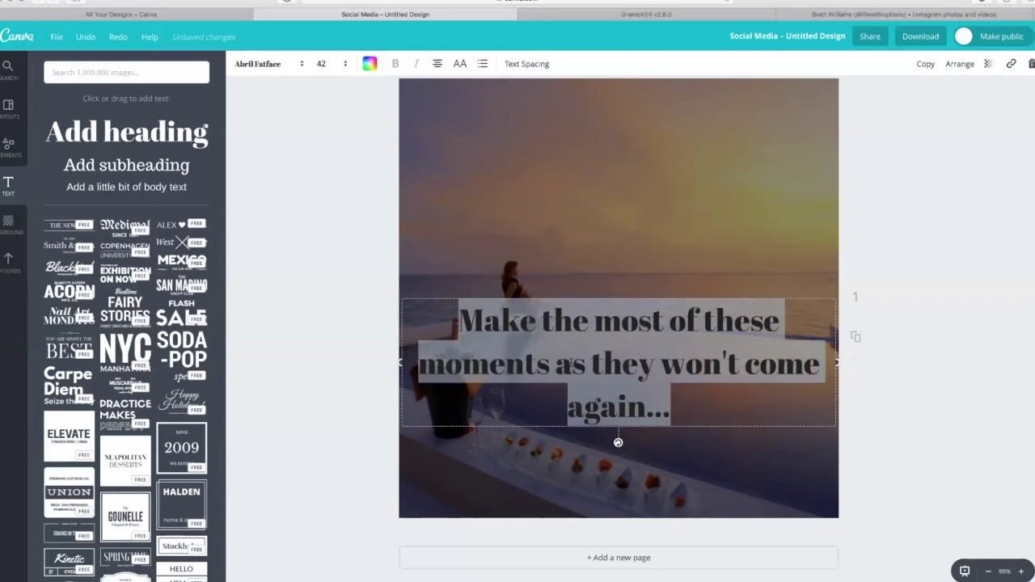
left_click(371, 65)
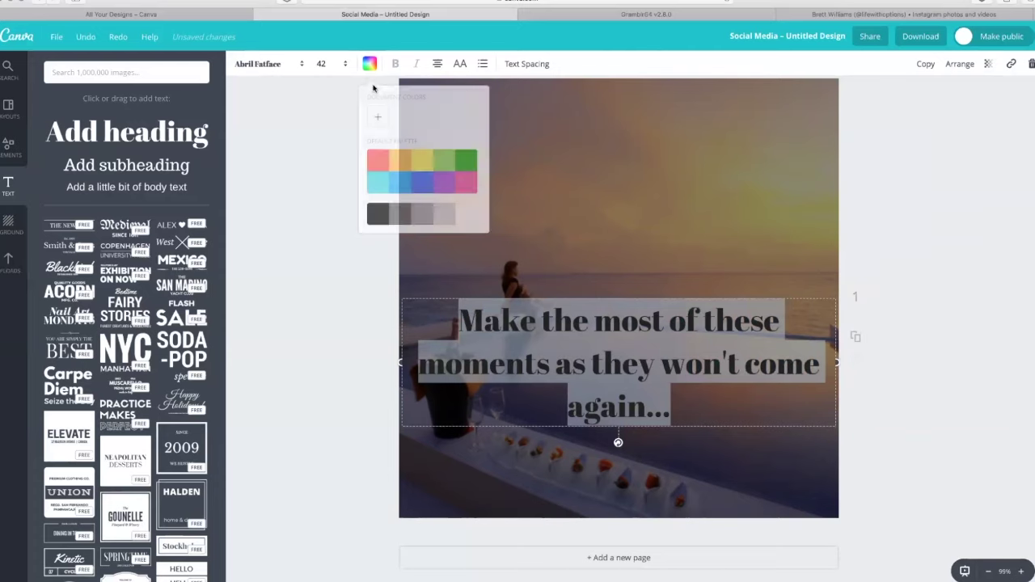
left_click(469, 213)
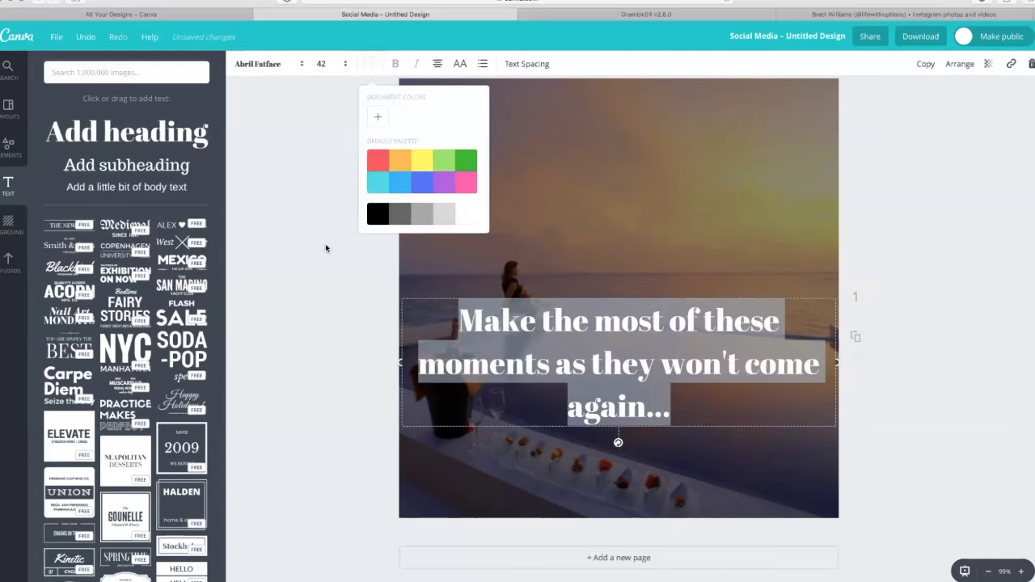
left_click(274, 66)
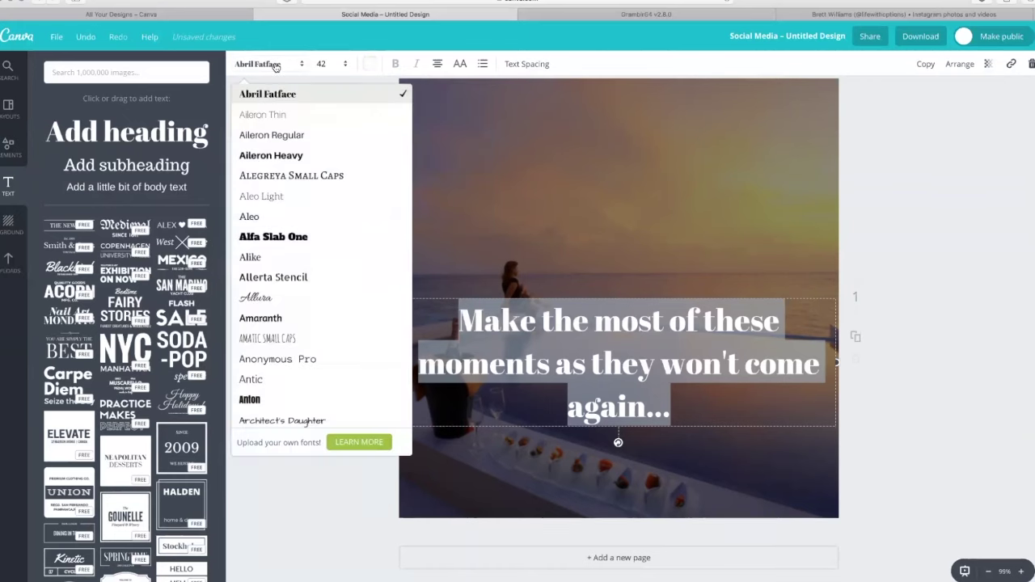
- Set the quote's font to Times Neue Roman
scroll(309, 131, "down", 6)
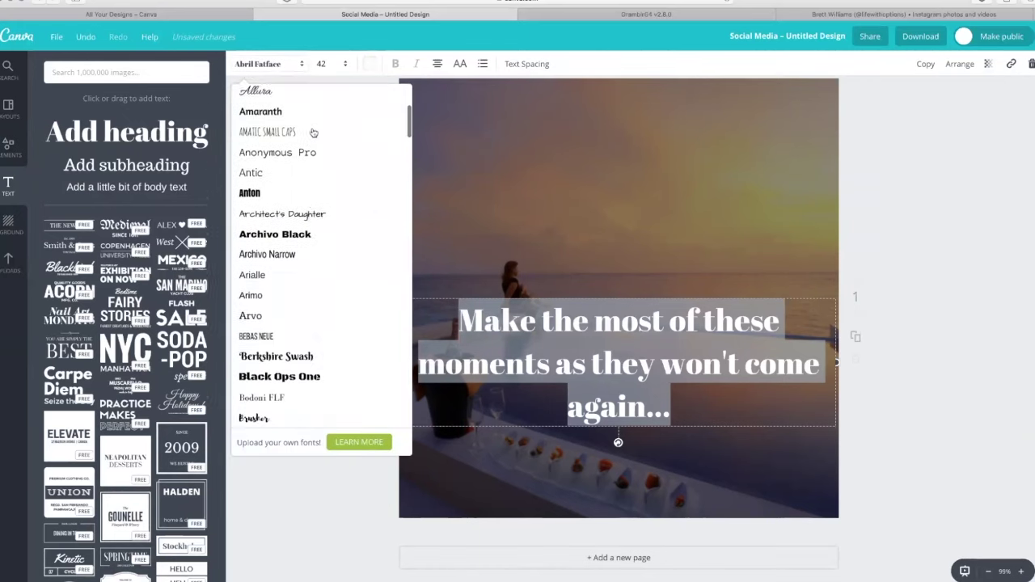
scroll(313, 132, "down", 20)
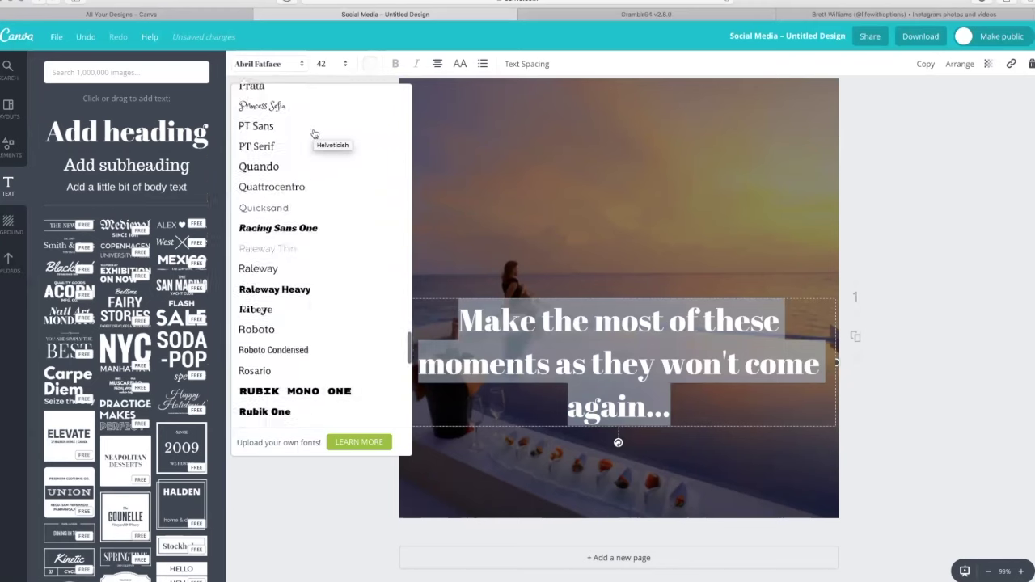
scroll(314, 134, "up", 2)
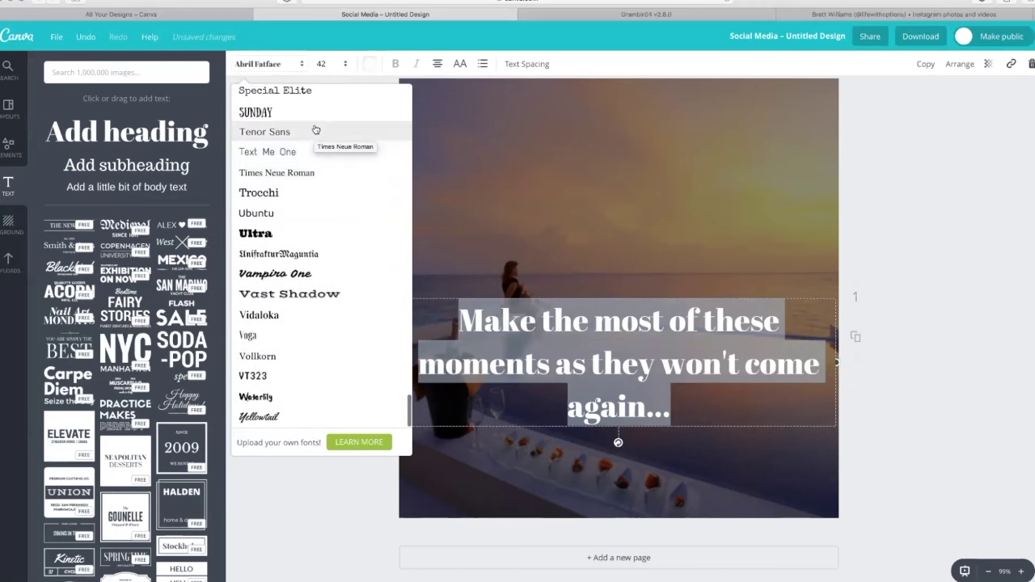
left_click(342, 173)
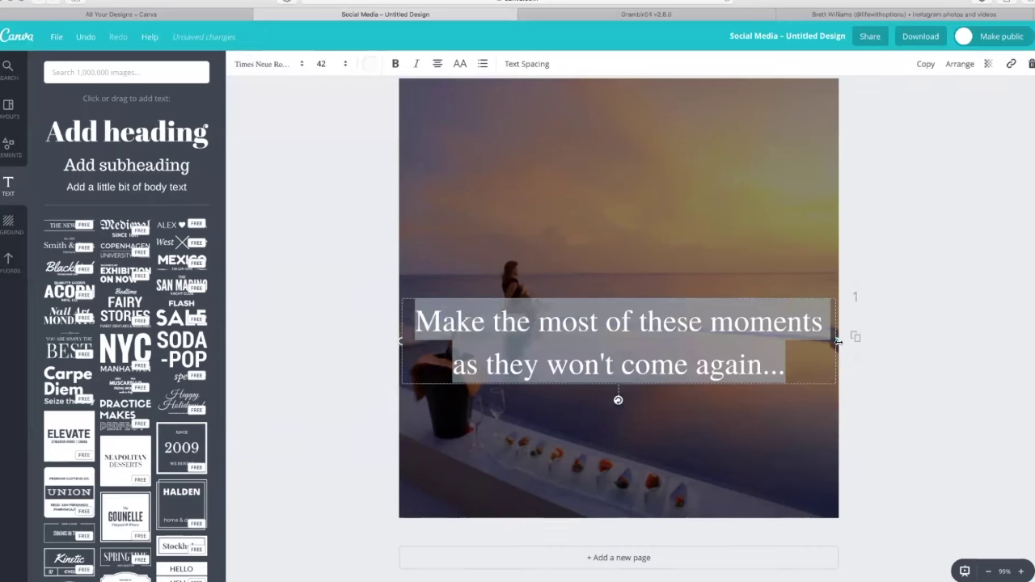
- Narrow the quote to wrap onto three lines and move it lower, centred on the page
left_click_drag(835, 341, 739, 356)
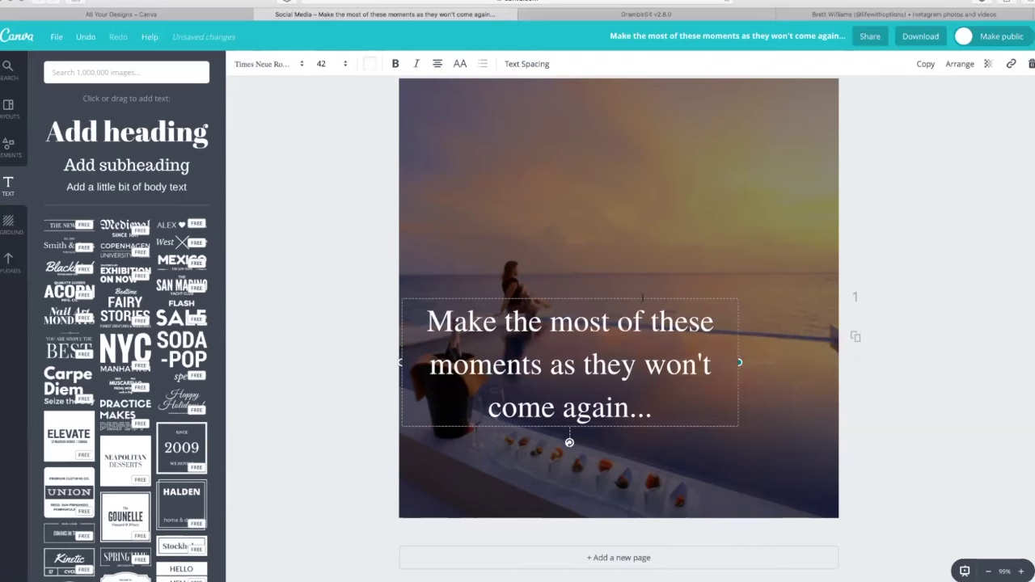
left_click_drag(642, 298, 671, 322)
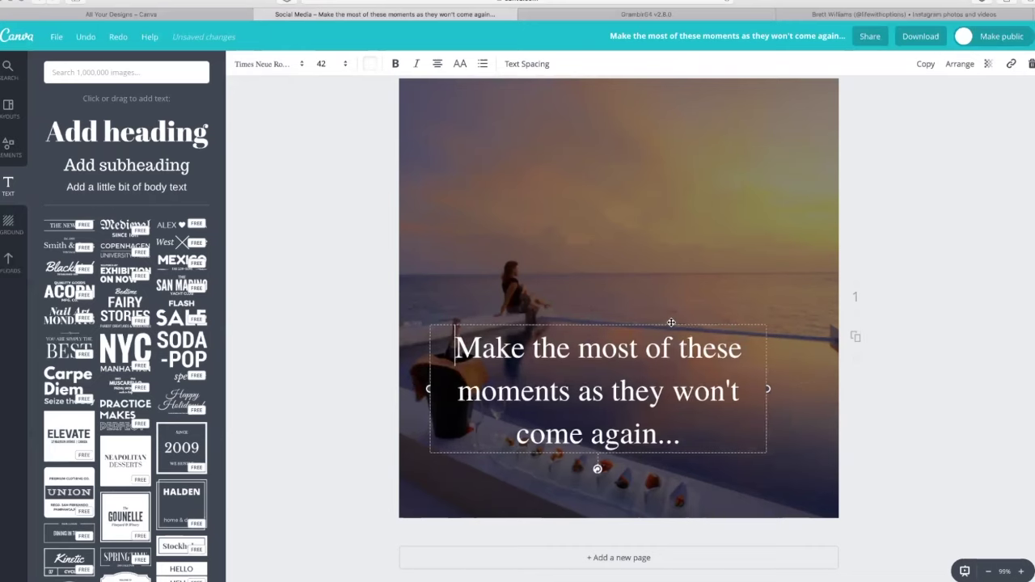
left_click_drag(671, 323, 693, 322)
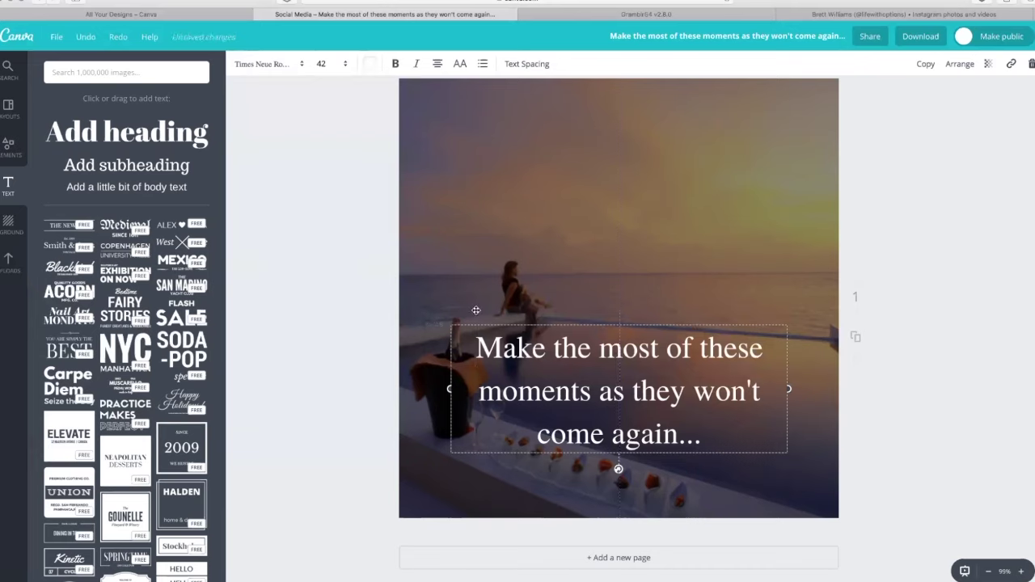
- Add a small body text box containing the Instagram handle
left_click(336, 275)
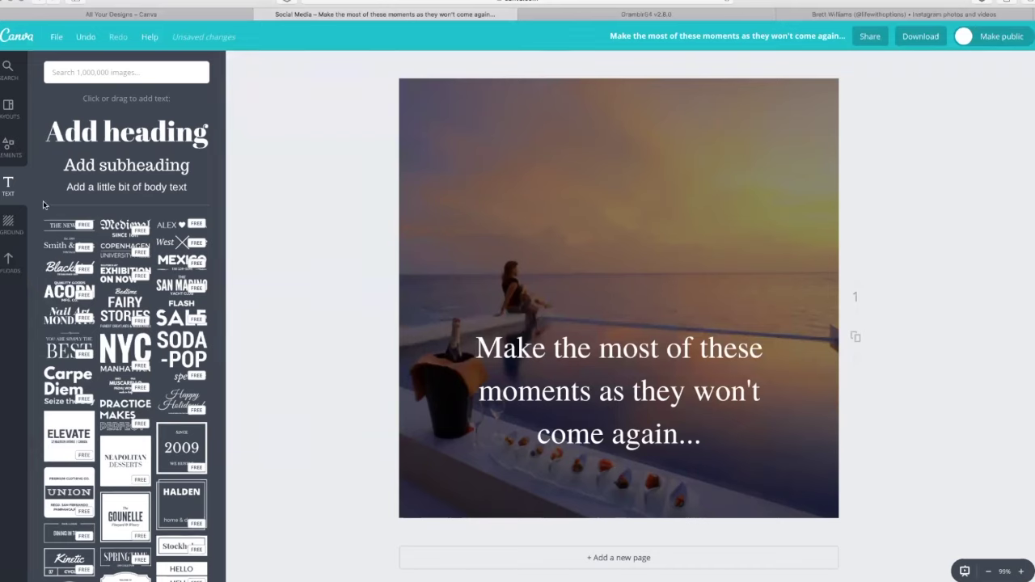
left_click(136, 191)
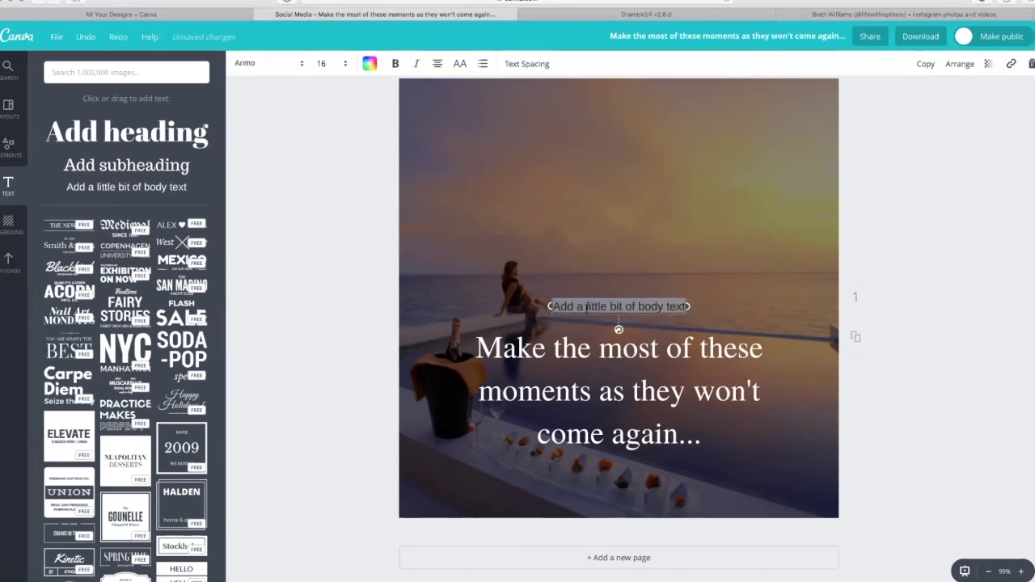
type("@L")
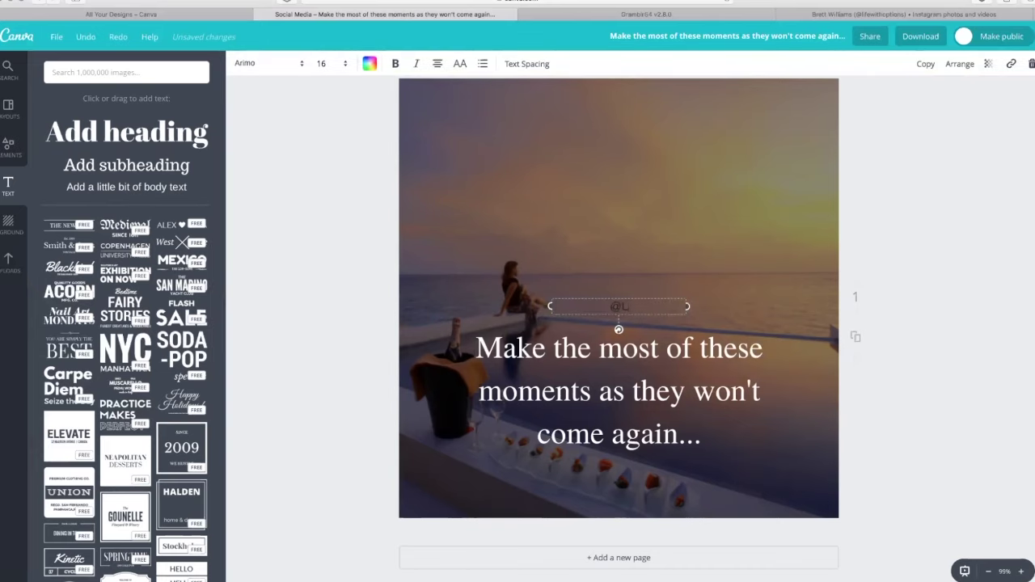
type("ifeWithOptions")
key("ctrl+a")
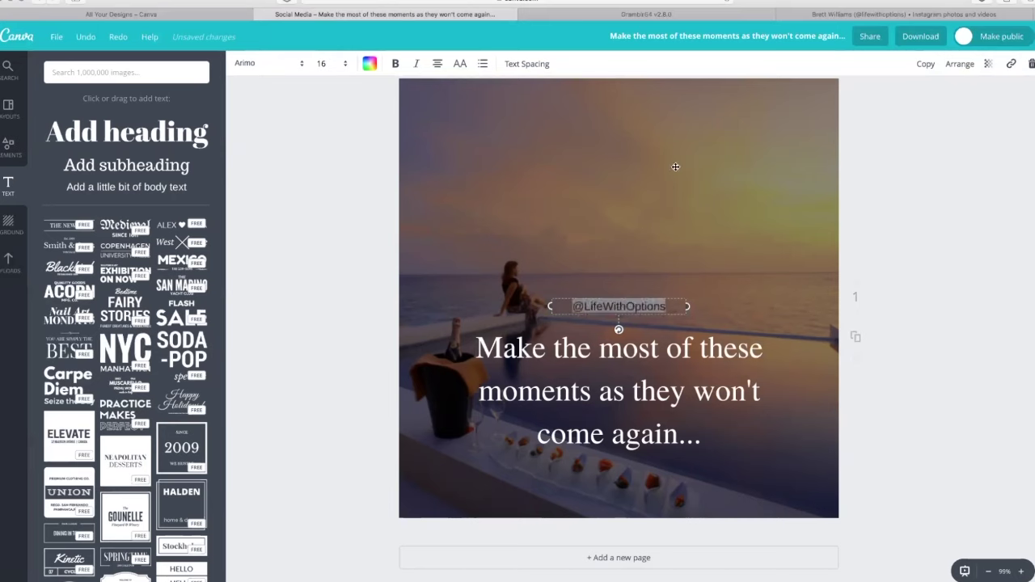
- Set the handle in Times Neue Roman and place it just beneath the quote
left_click(370, 64)
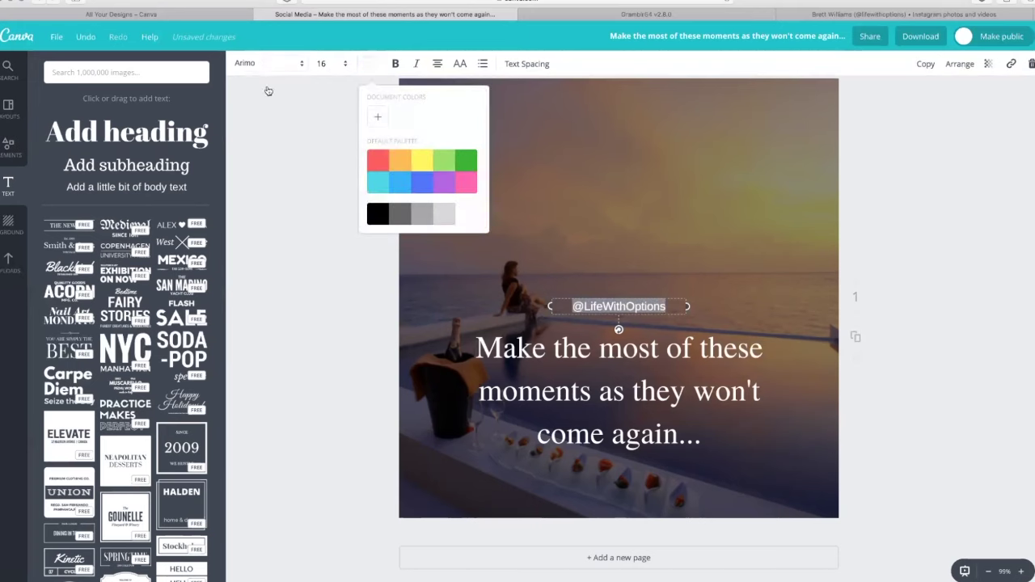
left_click(257, 64)
scroll(300, 172, "down", 5)
scroll(300, 176, "down", 15)
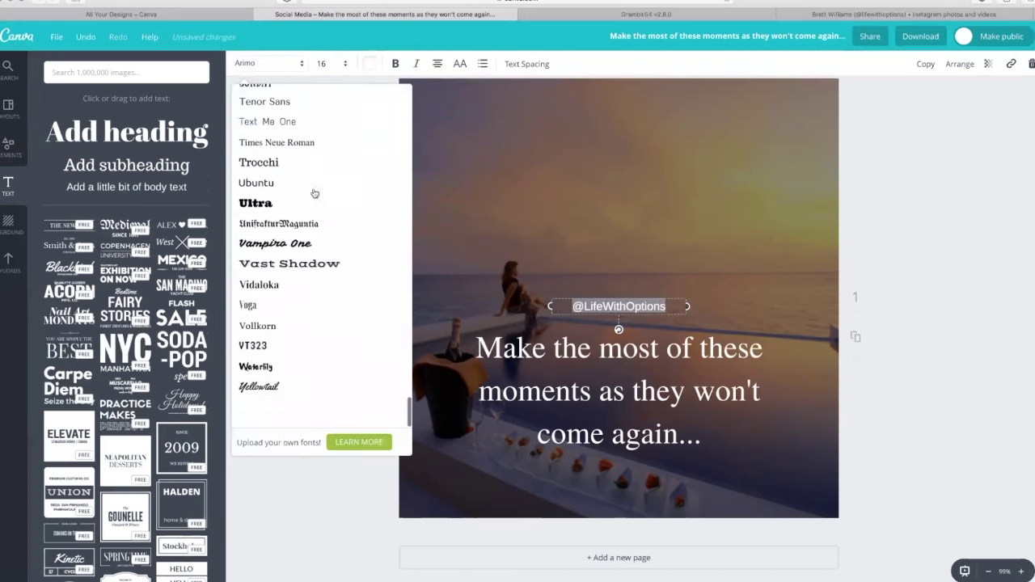
left_click(320, 185)
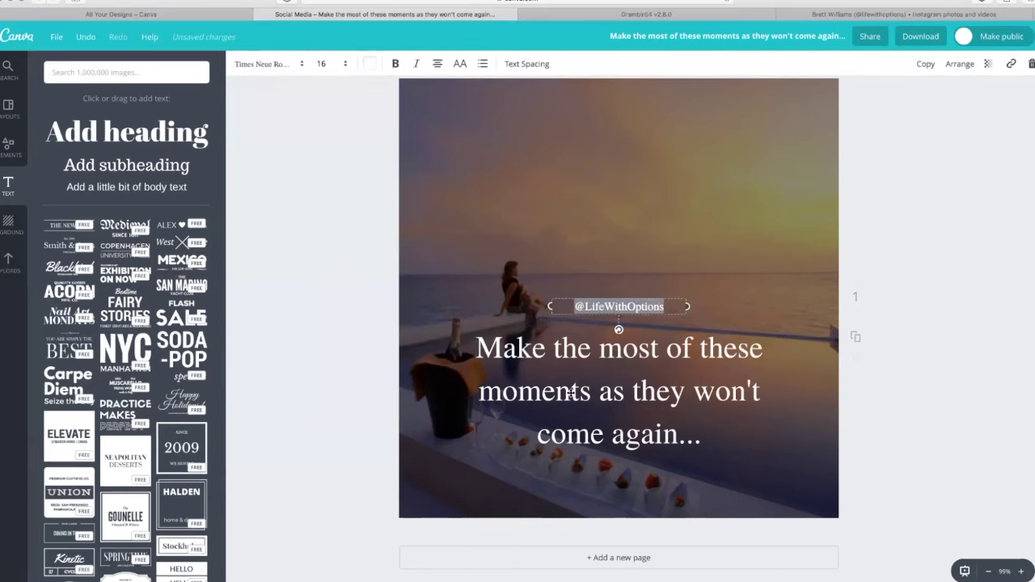
left_click_drag(635, 312, 647, 469)
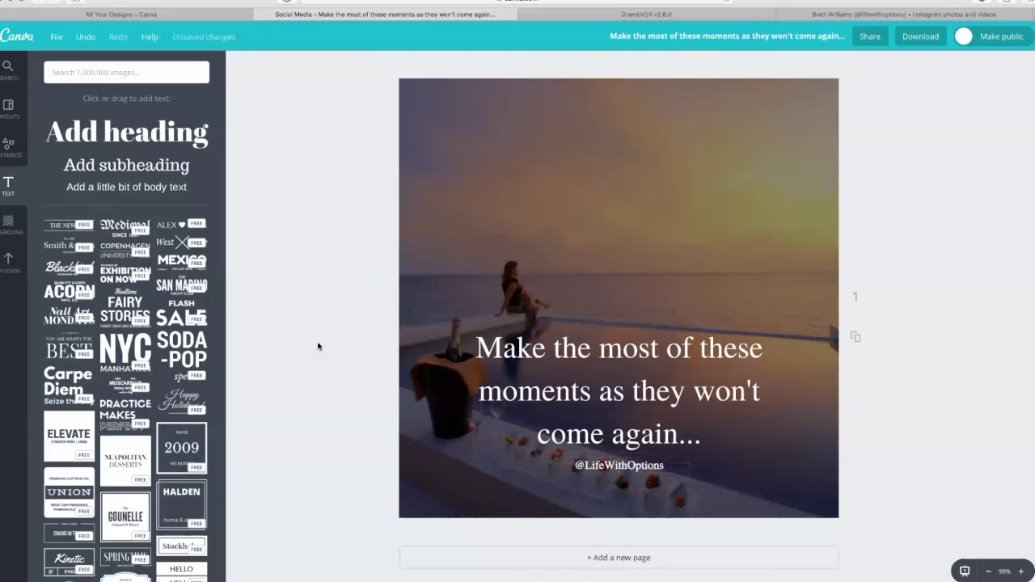
- Add the white circular logo from Uploads and shrink it to a small badge
left_click(14, 270)
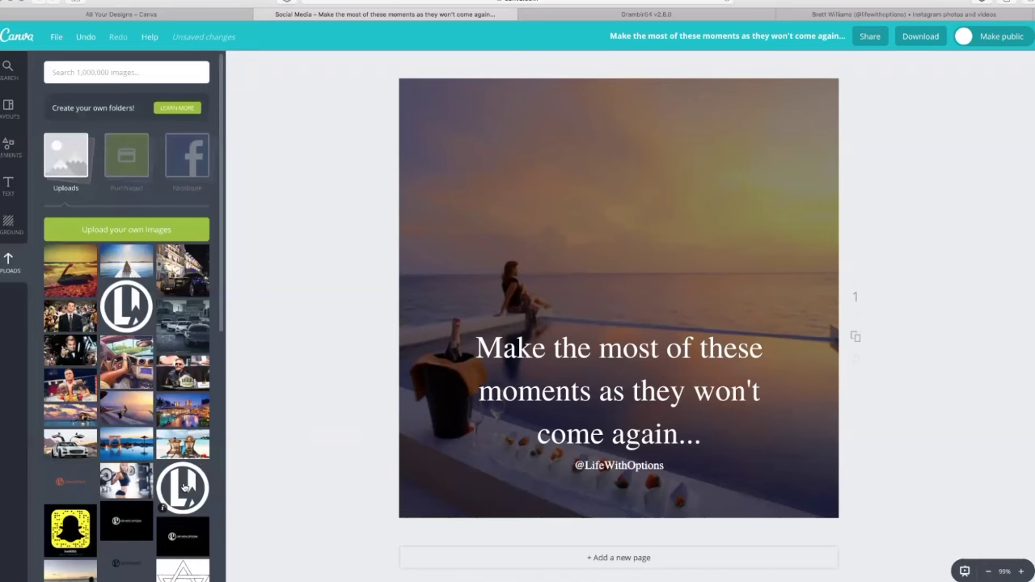
left_click(184, 485)
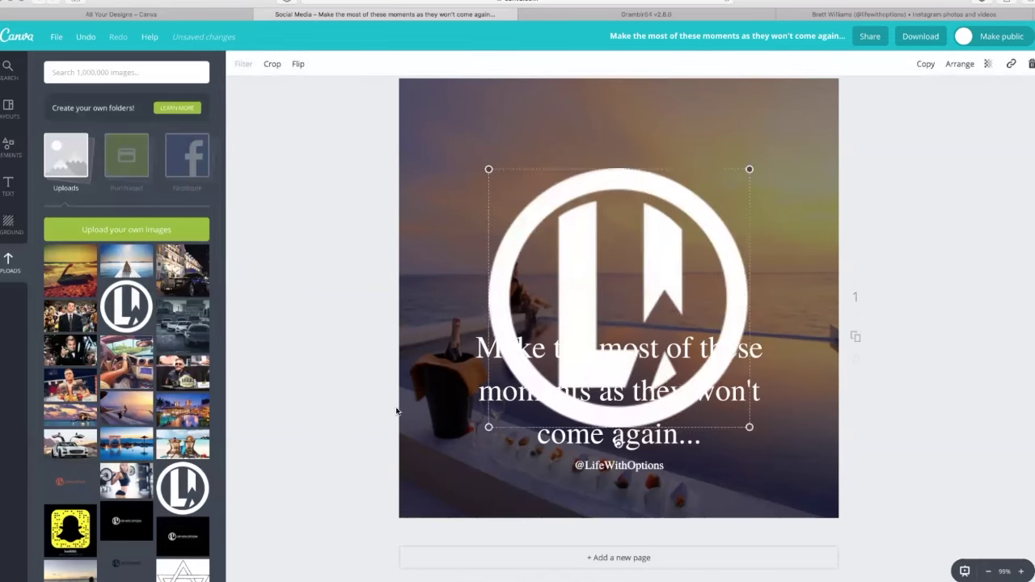
left_click_drag(749, 427, 633, 312)
mouse_move(630, 276)
left_mouse_down()
mouse_move(575, 233)
mouse_move(659, 286)
mouse_move(651, 277)
mouse_move(649, 294)
mouse_move(639, 268)
mouse_move(645, 280)
left_mouse_up()
- Centre the logo just above the quote
left_click(318, 295)
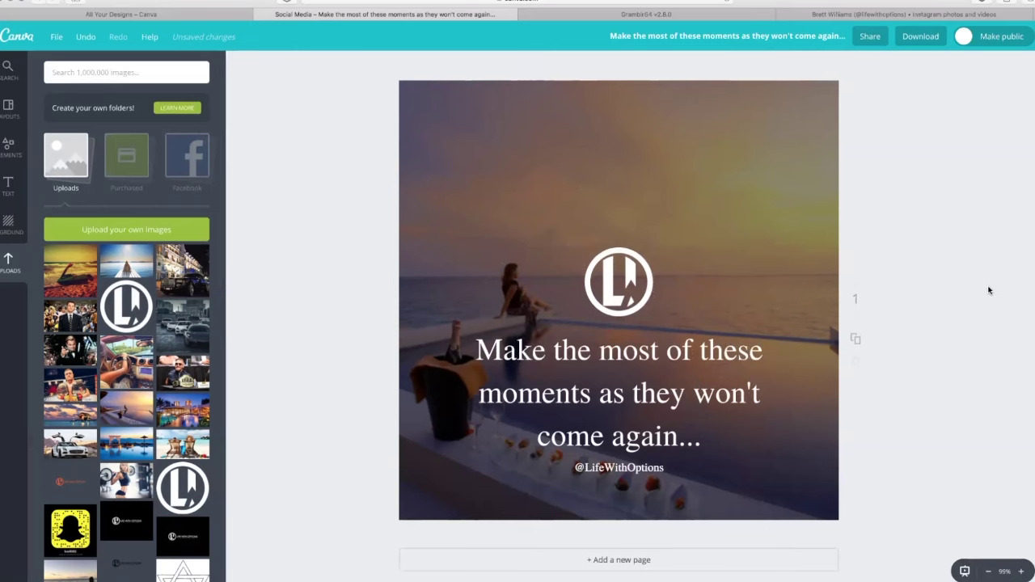
scroll(982, 291, "up", 1)
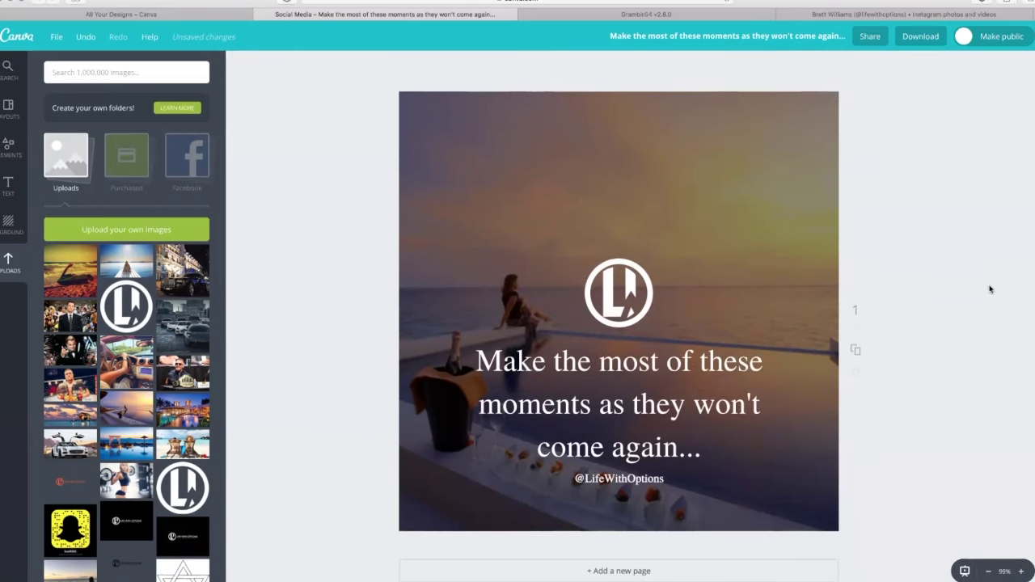
left_click(654, 302)
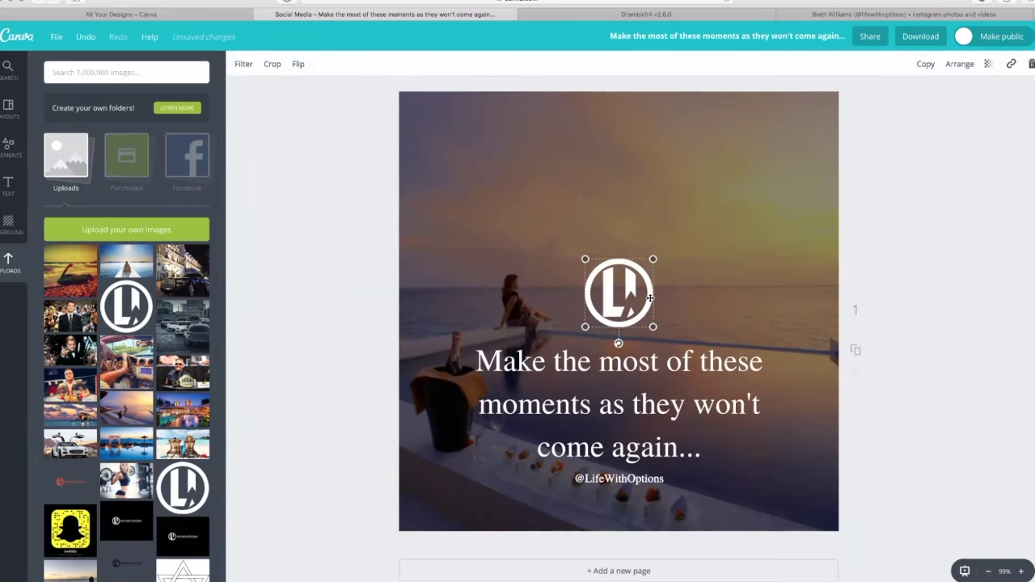
left_click_drag(654, 302, 652, 307)
left_click(816, 307)
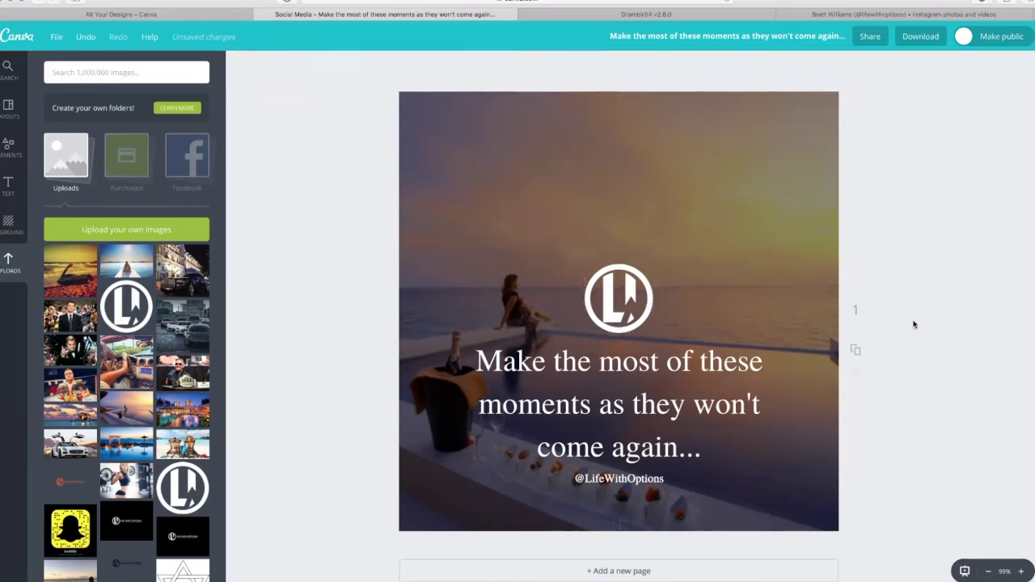
- Download the design as a JPG file, then bring up the Gramblr upload page
left_click(921, 36)
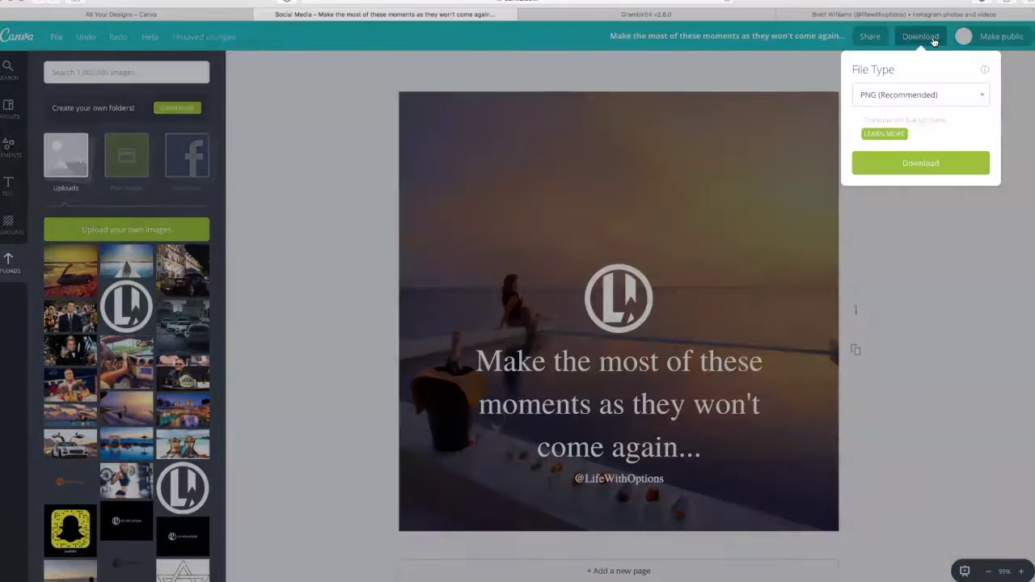
left_click(955, 93)
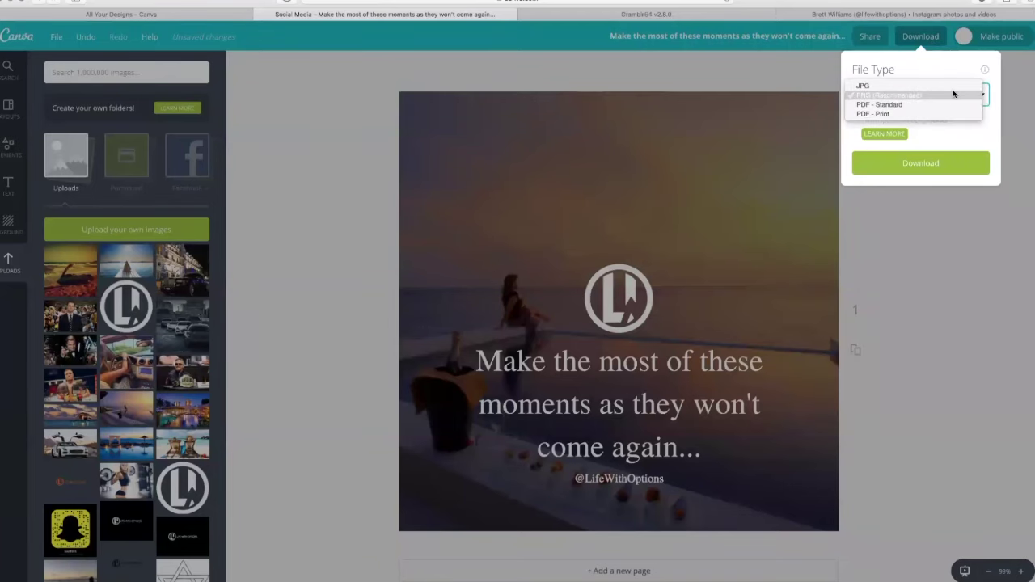
left_click(954, 95)
left_click(917, 87)
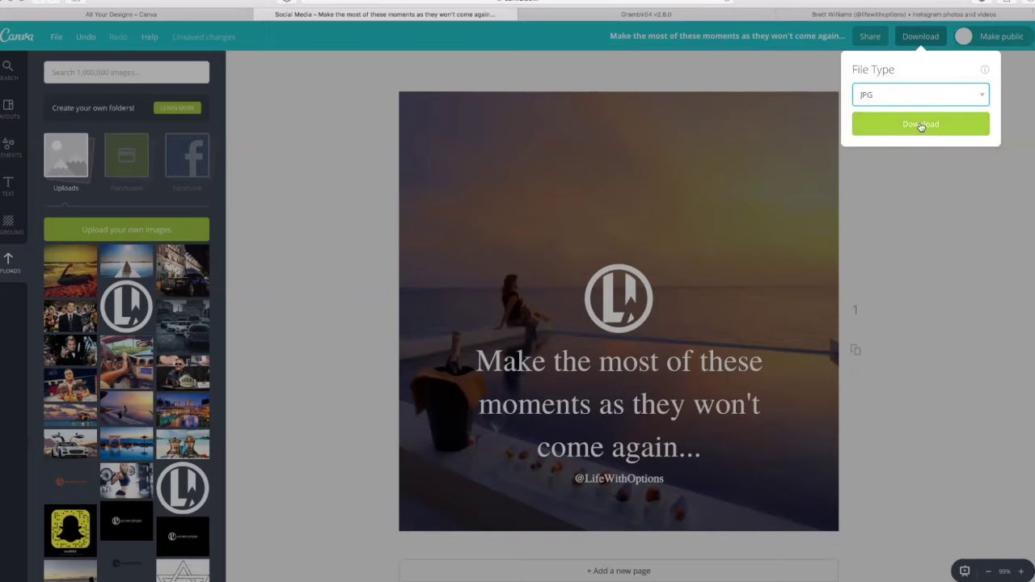
left_click(920, 124)
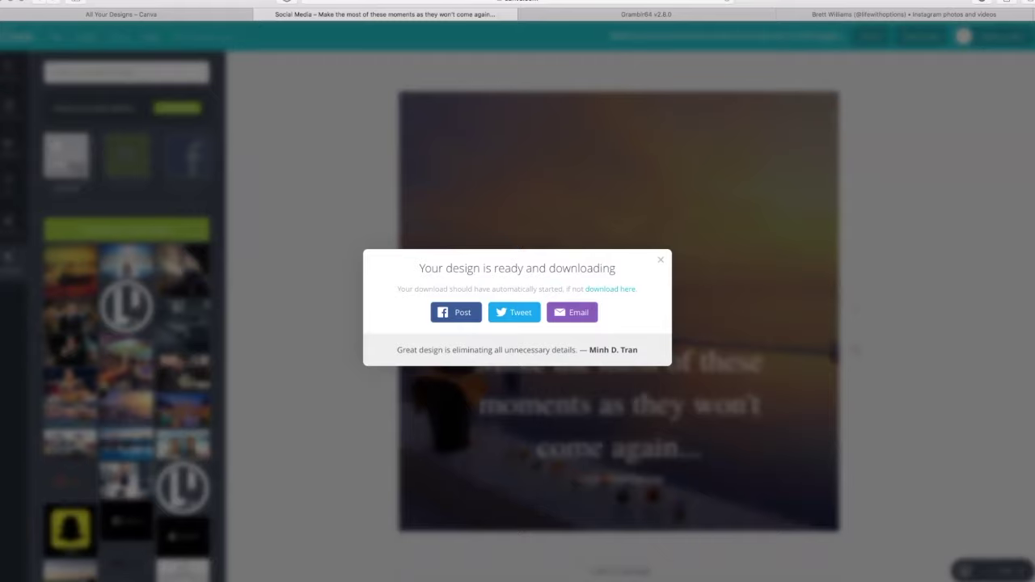
left_click(687, 16)
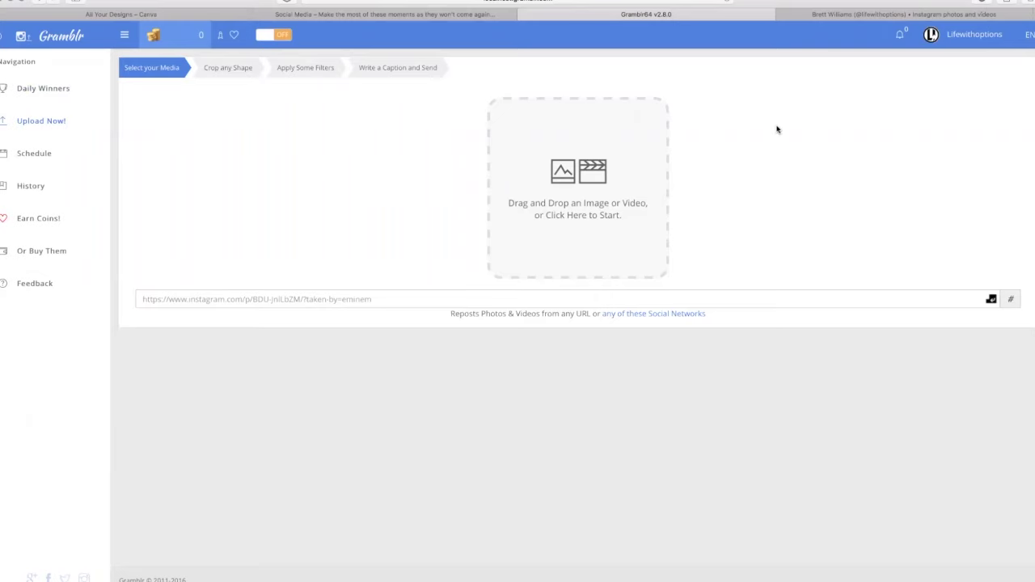
left_click(987, 44)
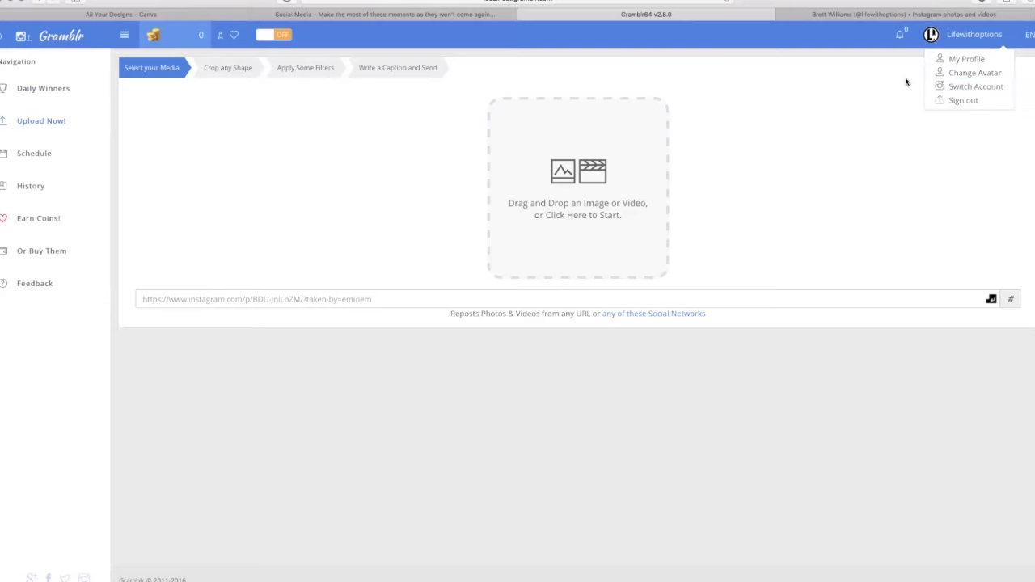
left_click(852, 120)
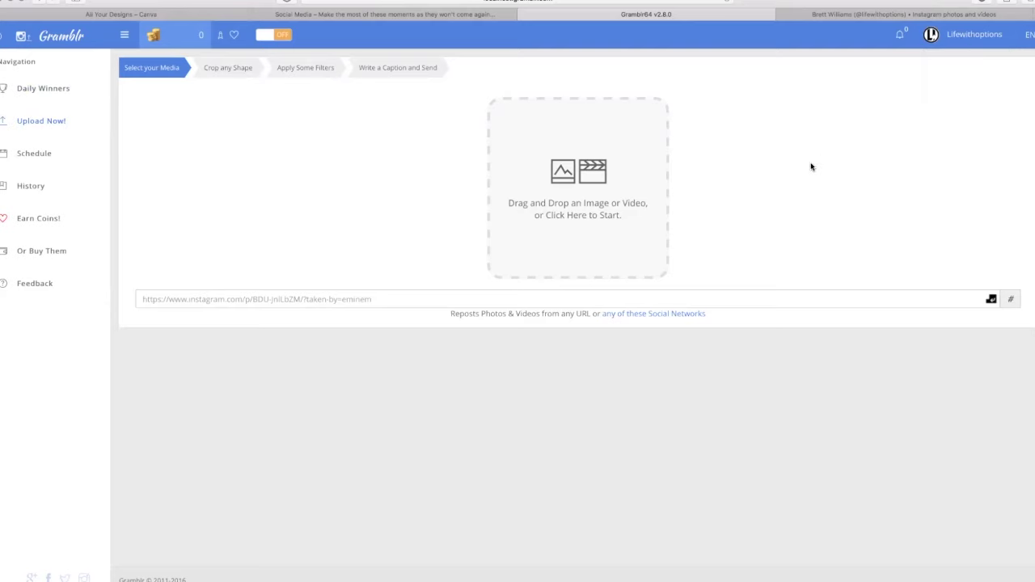
- Load the downloaded sunset quote JPG into Gramblr and keep the default crop
left_click(572, 174)
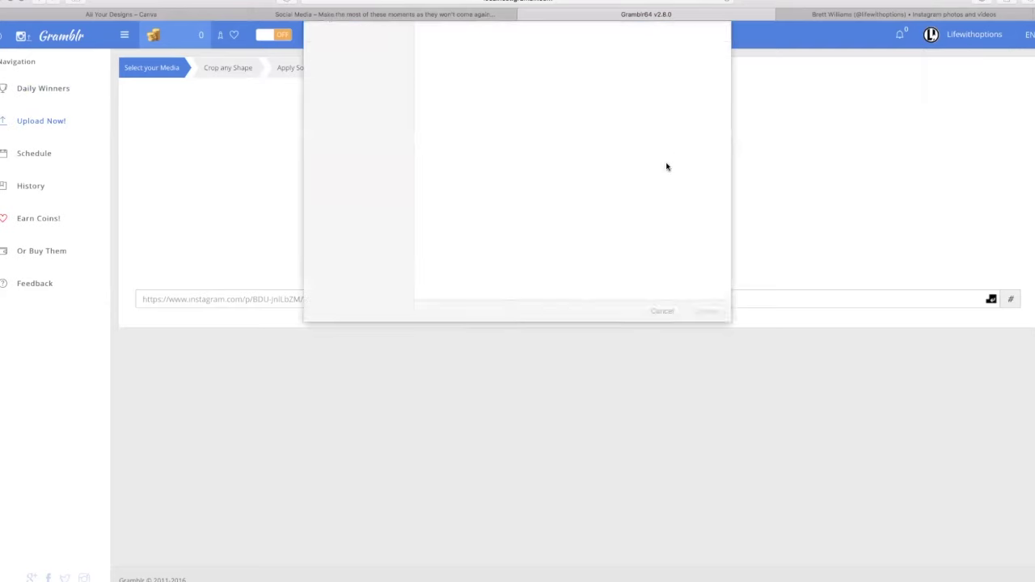
left_click(464, 70)
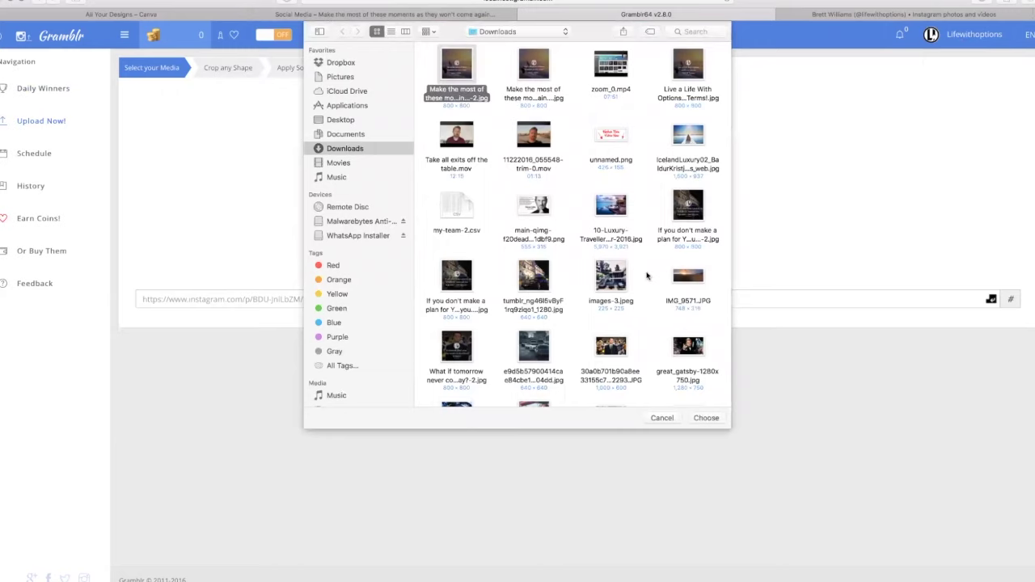
left_click(705, 418)
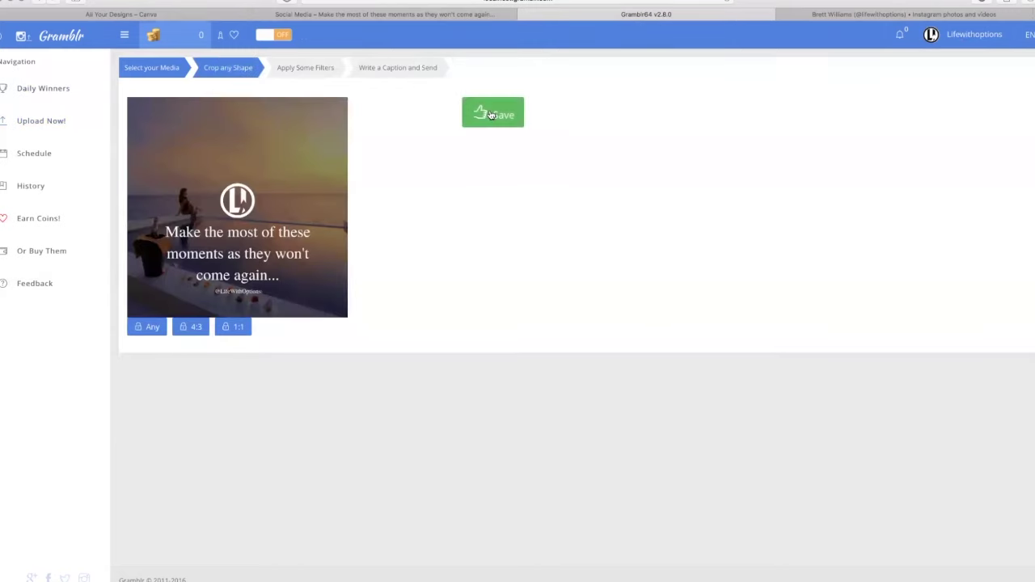
left_click(490, 115)
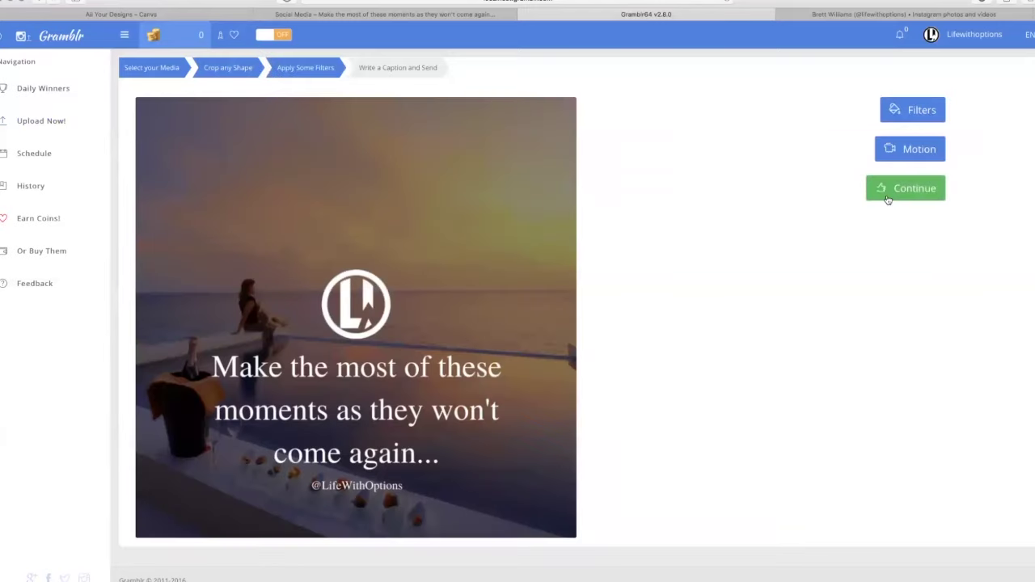
- Skip filters and caption it 'Make the most of these moments as they won't come'
left_click(877, 197)
left_click(662, 177)
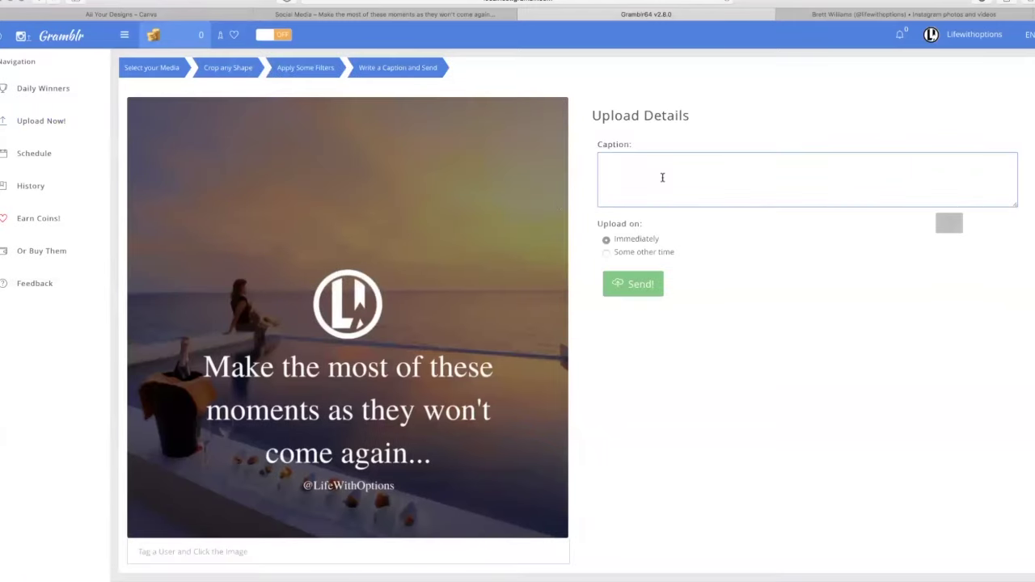
type("Make the most of these moments as they won't come again...")
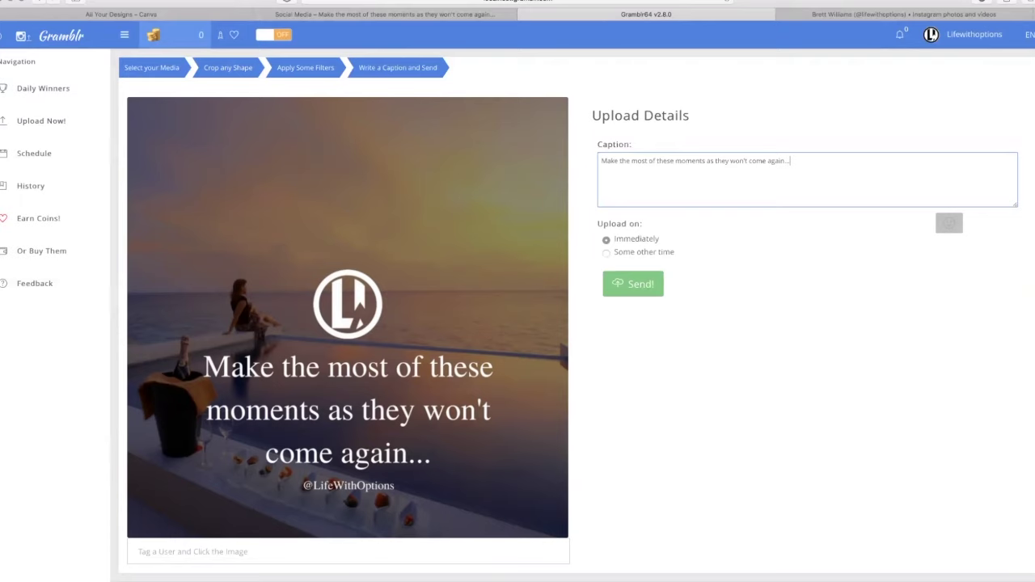
- Open the earlier 'If tomorrow didn't exist' Instagram post and select its caption's closing lines and tags
left_click(880, 16)
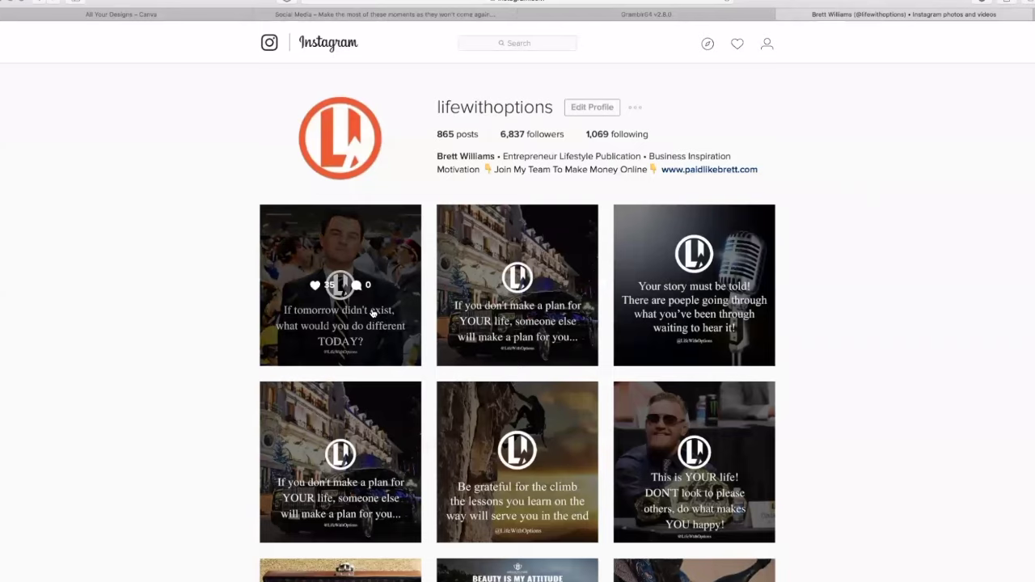
left_click(340, 324)
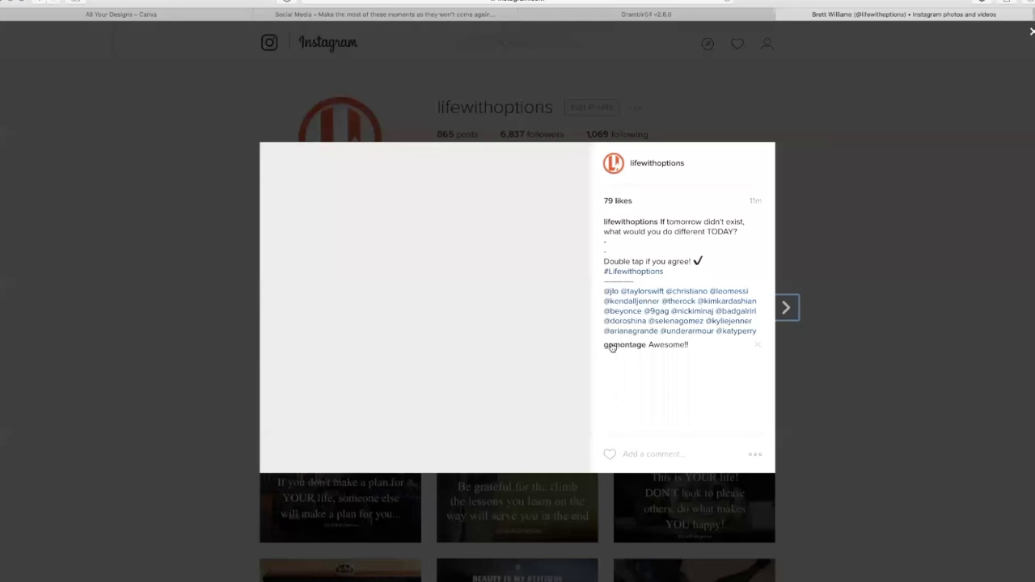
left_click_drag(604, 241, 762, 331)
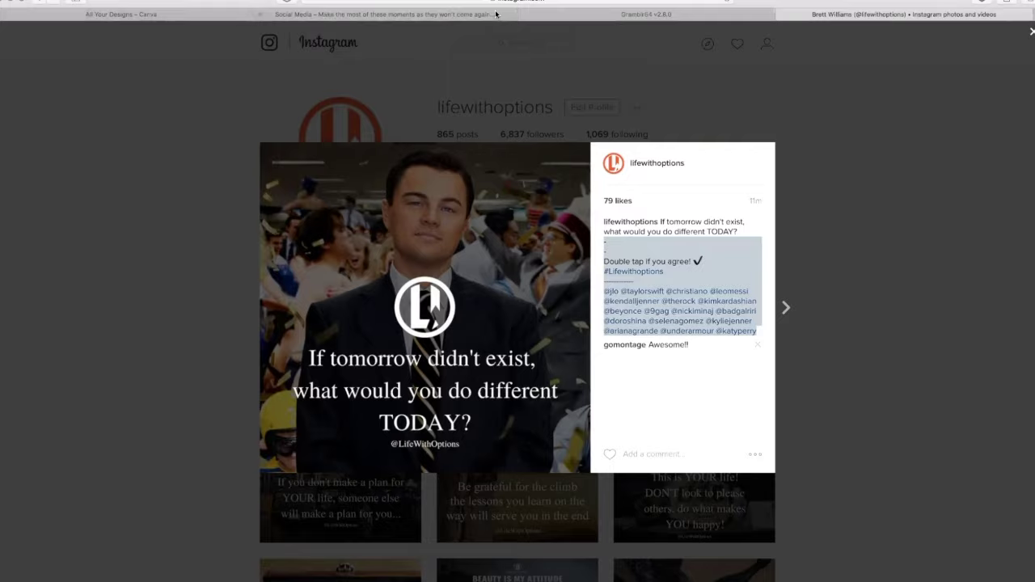
- Append the copied 'Double tap if you agree!' lines and hashtag to the Gramblr caption
left_click(678, 16)
left_click(751, 154)
type("- - Double tap if you agree! ✔ #Lifewithoptions")
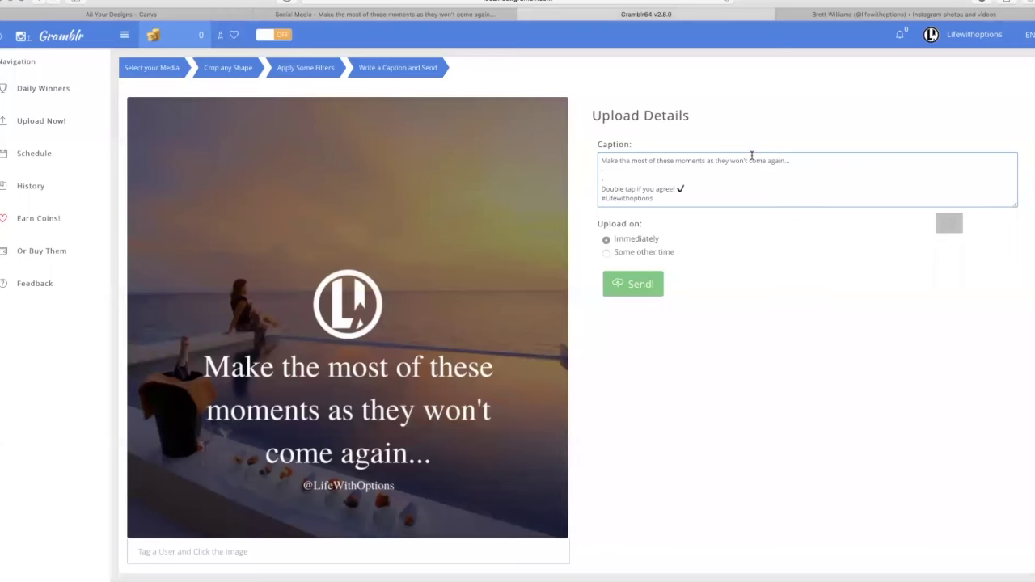
- Publish the quote post immediately, then close the open post on the Instagram profile
left_click(655, 284)
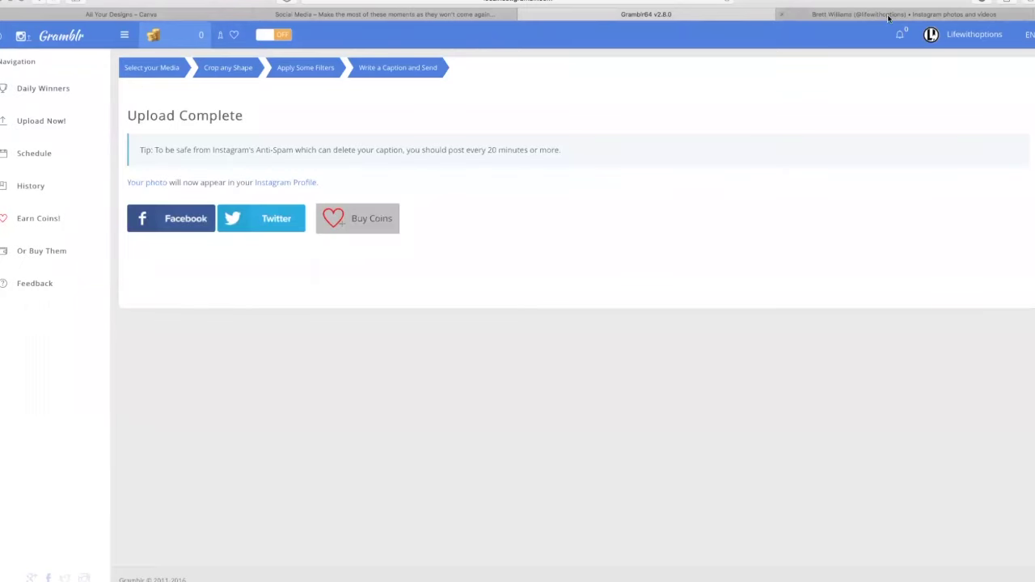
left_click(891, 16)
left_click(889, 160)
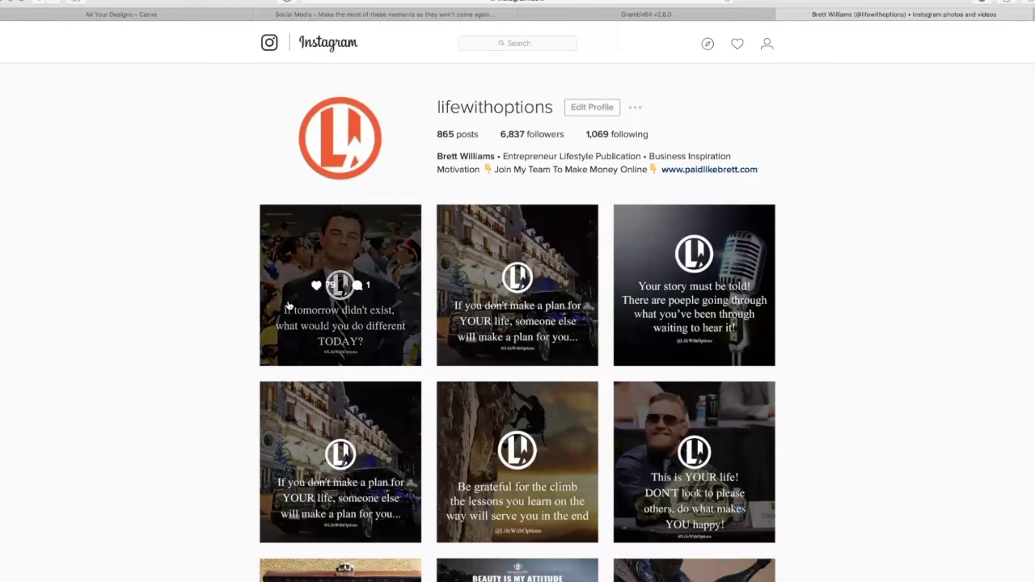
- Reload the Instagram profile and check the new sunset quote post's caption
left_click(724, 4)
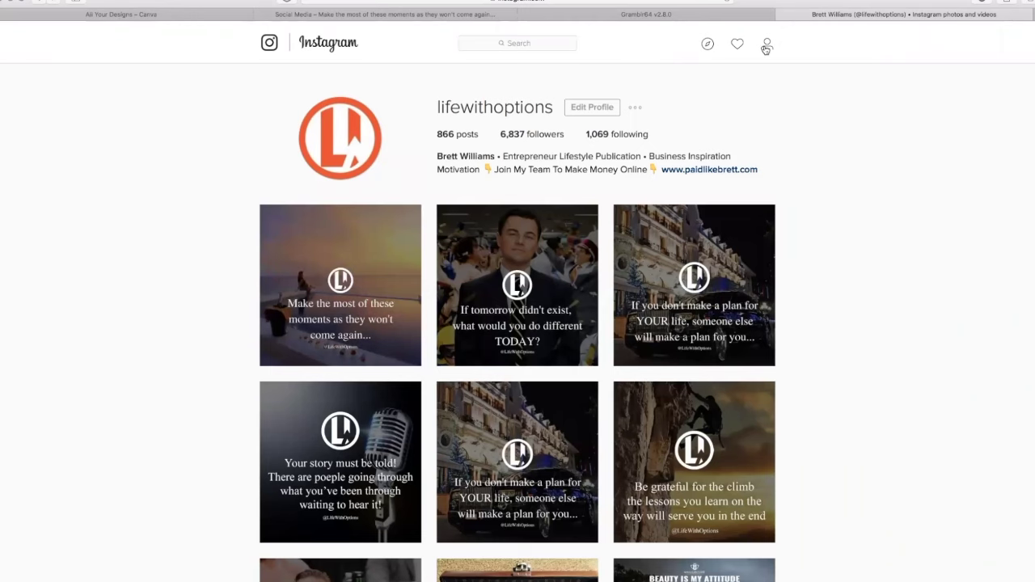
left_click(367, 268)
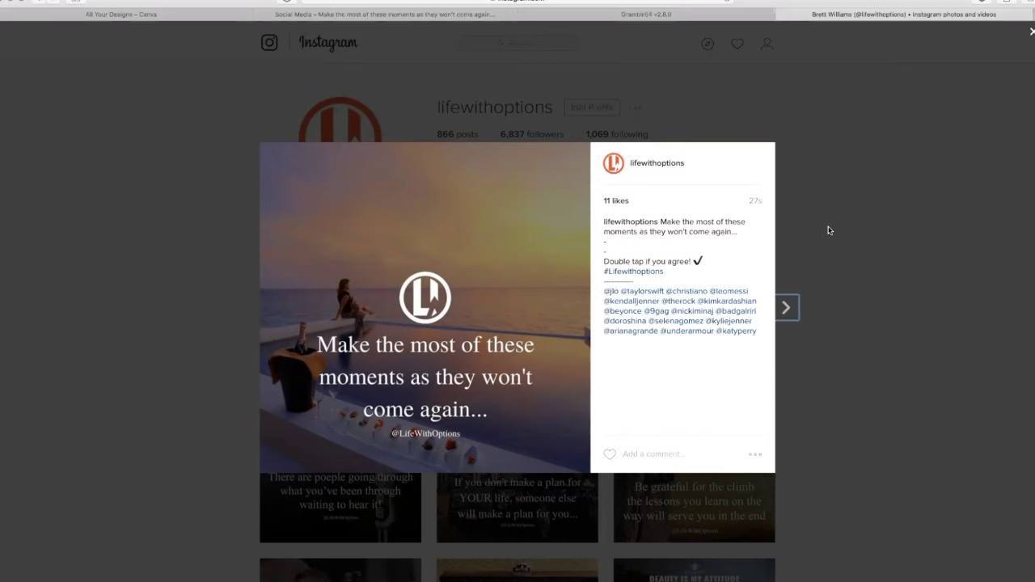
left_click(828, 231)
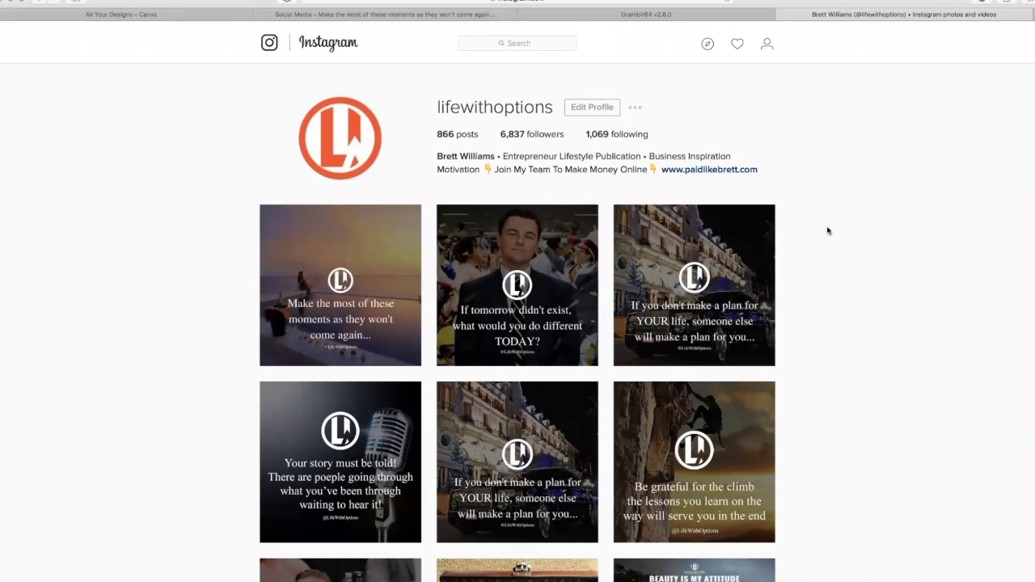